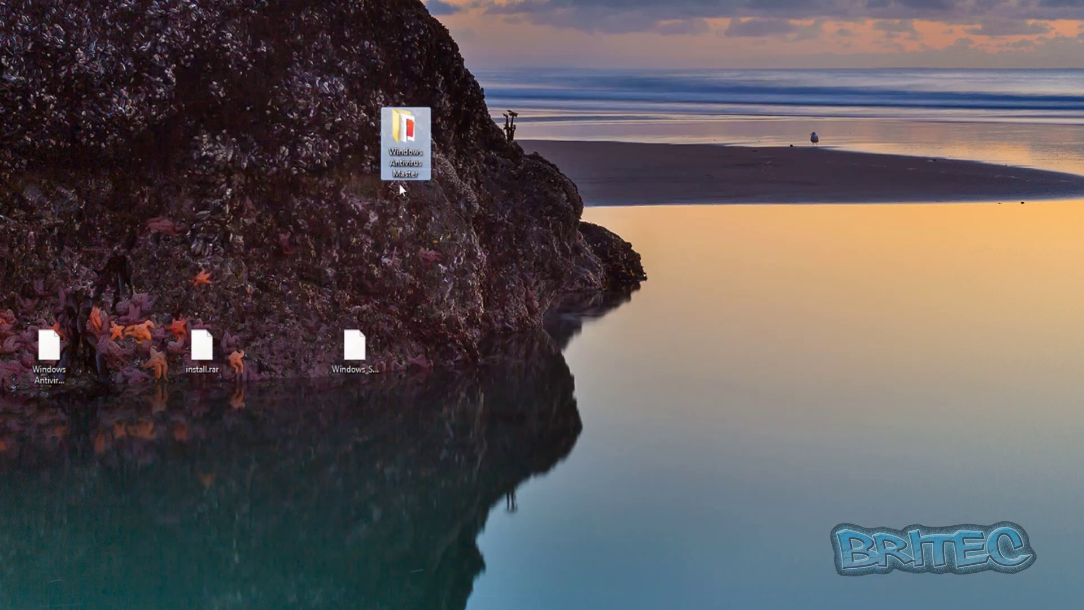
# Step: Open the Windows Antivirus Master folder, view svc-wukm.exe's details, then close the Explorer window
pyautogui.doubleClick(406, 144)
pyautogui.moveTo(202, 142)
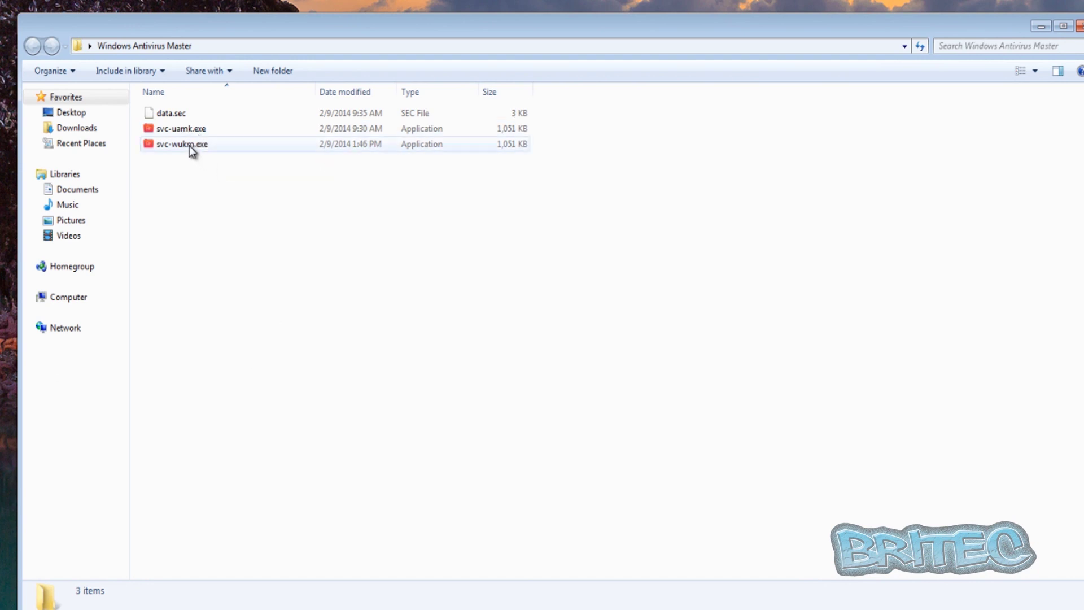
pyautogui.click(189, 146)
pyautogui.click(1080, 26)
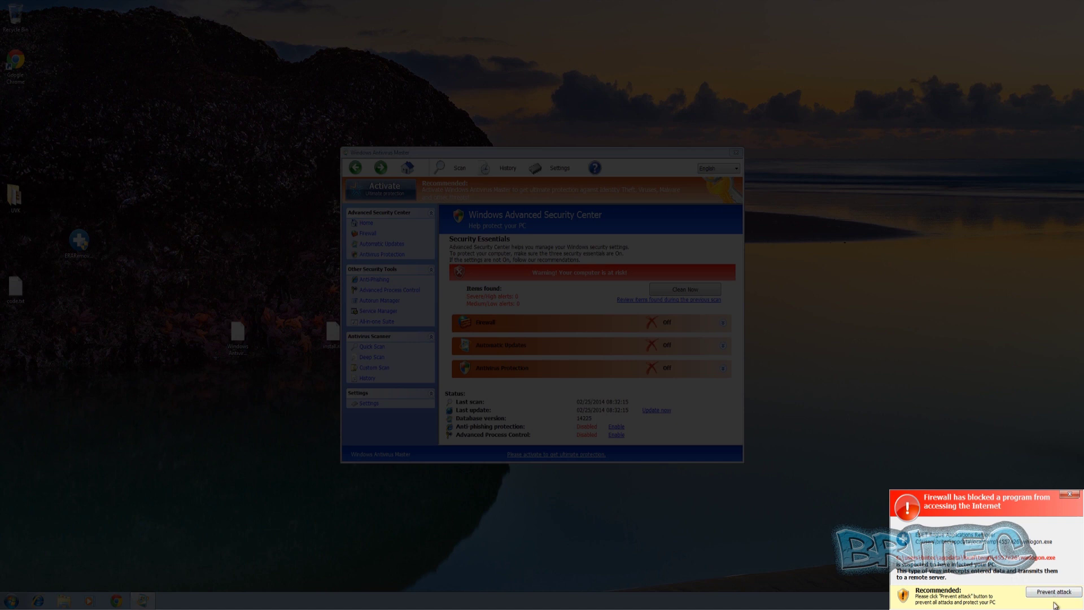
# Step: Dismiss the fake firewall alert, check ERARemover's context menu, and move the Antivirus Master window right
pyautogui.click(1070, 494)
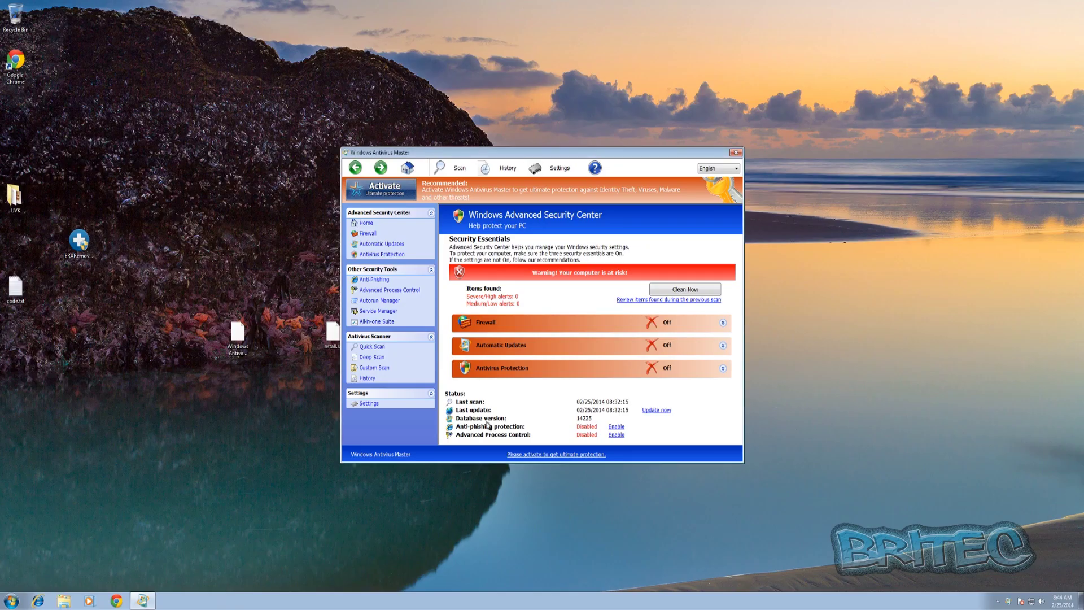
pyautogui.rightClick(84, 256)
pyautogui.click(133, 390)
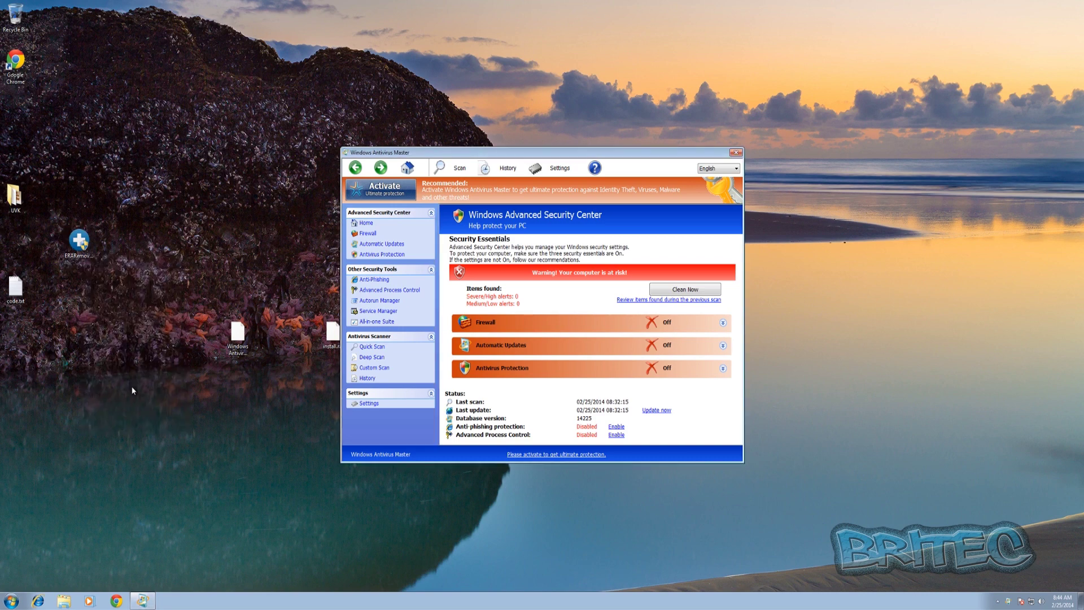
pyautogui.rightClick(82, 255)
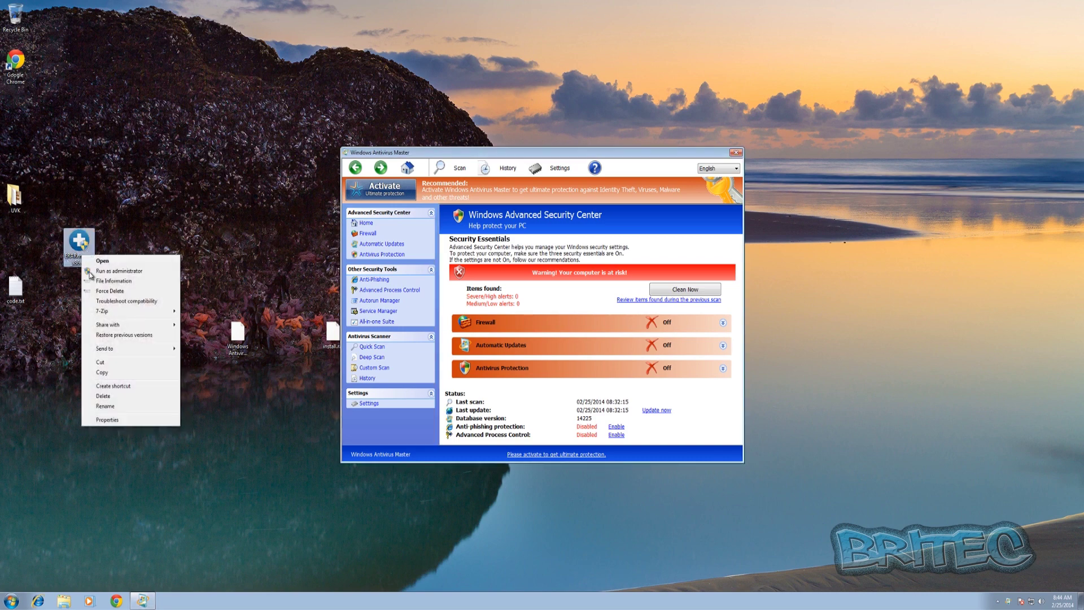
pyautogui.click(116, 405)
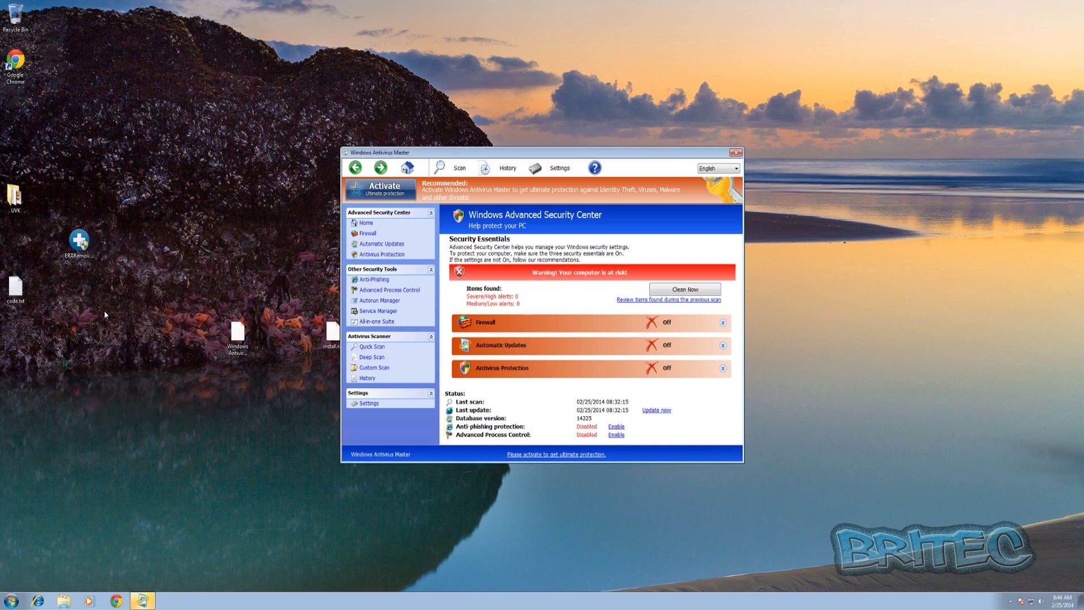
pyautogui.rightClick(85, 259)
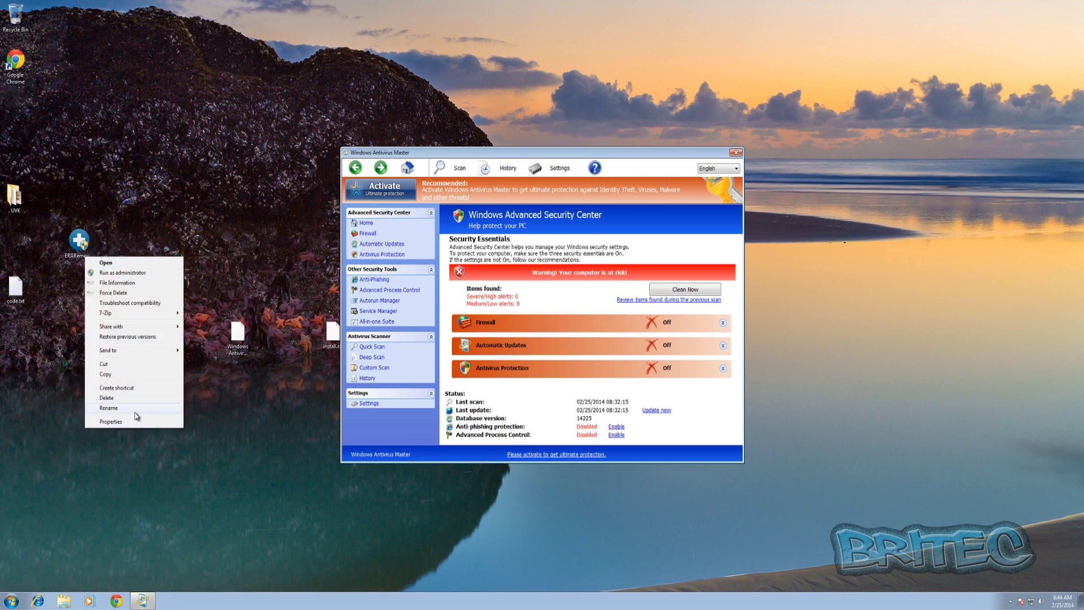
pyautogui.click(138, 411)
pyautogui.moveTo(517, 159); pyautogui.dragTo(542, 159)
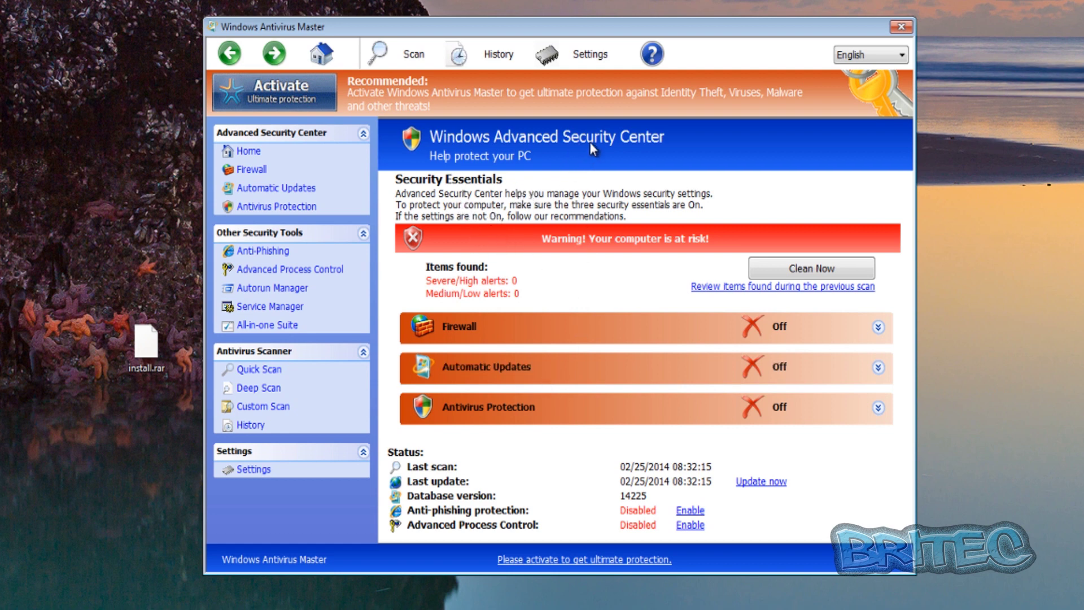
# Step: Register Windows Antivirus Master through the ? menu's registration form using a product key
pyautogui.click(654, 58)
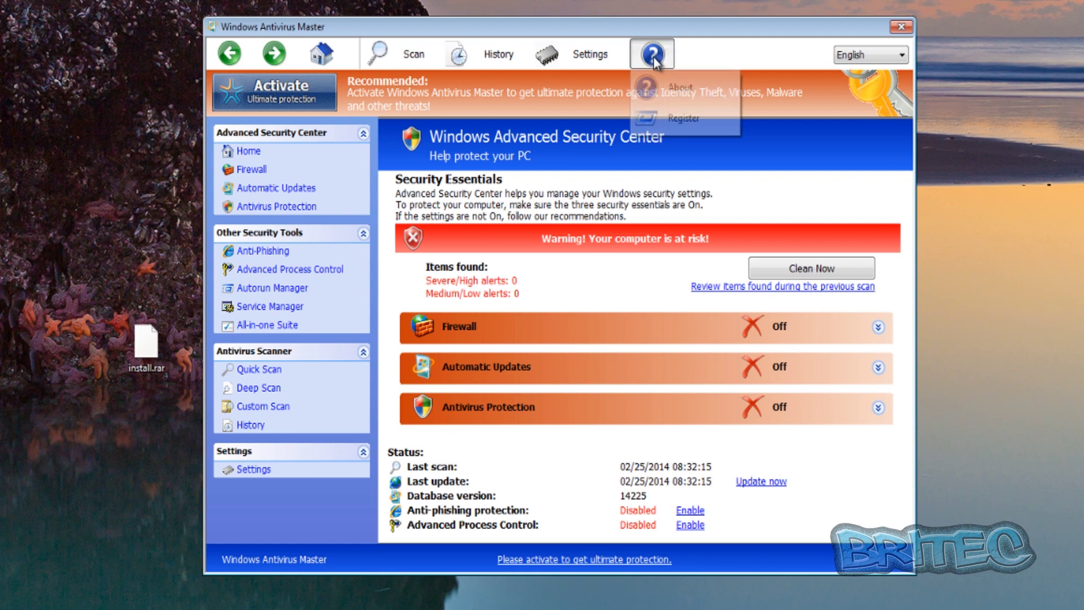
pyautogui.click(668, 119)
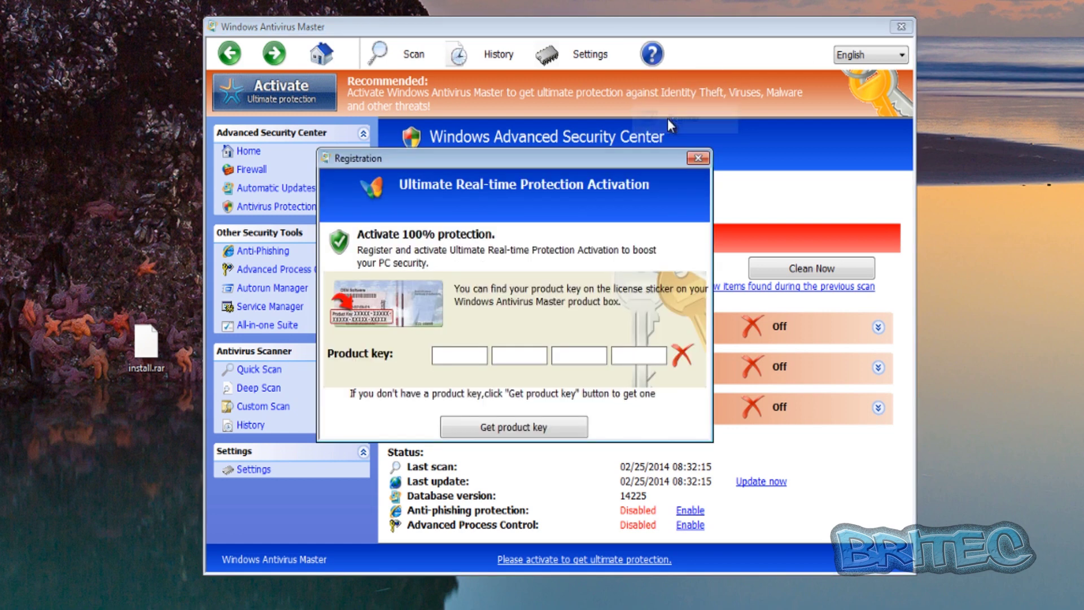
pyautogui.moveTo(499, 160); pyautogui.dragTo(559, 184)
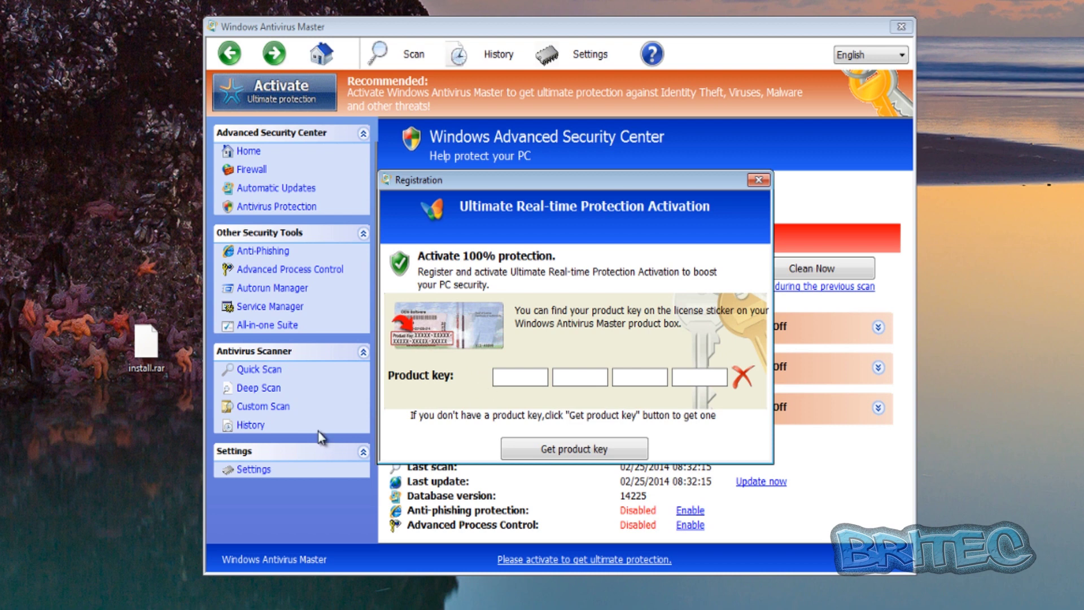
pyautogui.click(513, 376)
pyautogui.write('0W000')
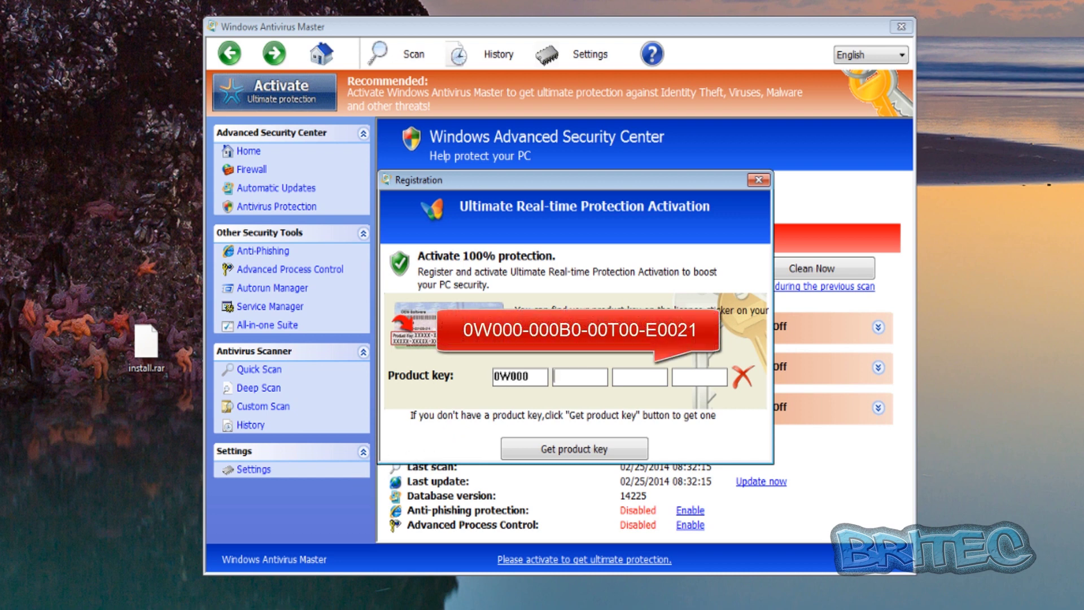
pyautogui.write('000')
pyautogui.write('B0')
pyautogui.write('00T')
pyautogui.write('00')
pyautogui.write('E')
pyautogui.write('002')
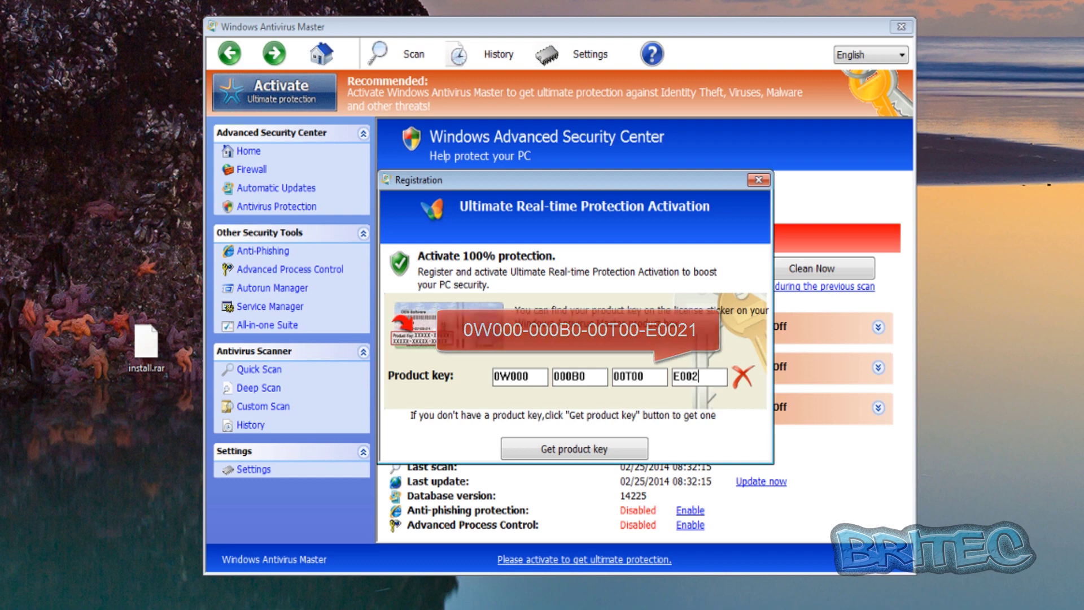
pyautogui.write('1')
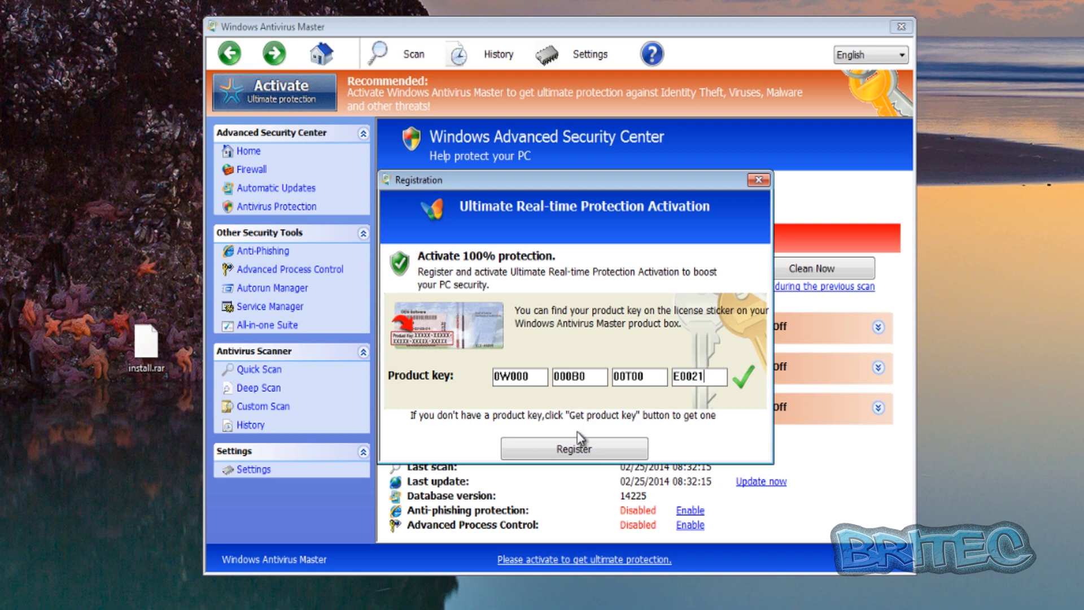
pyautogui.click(582, 450)
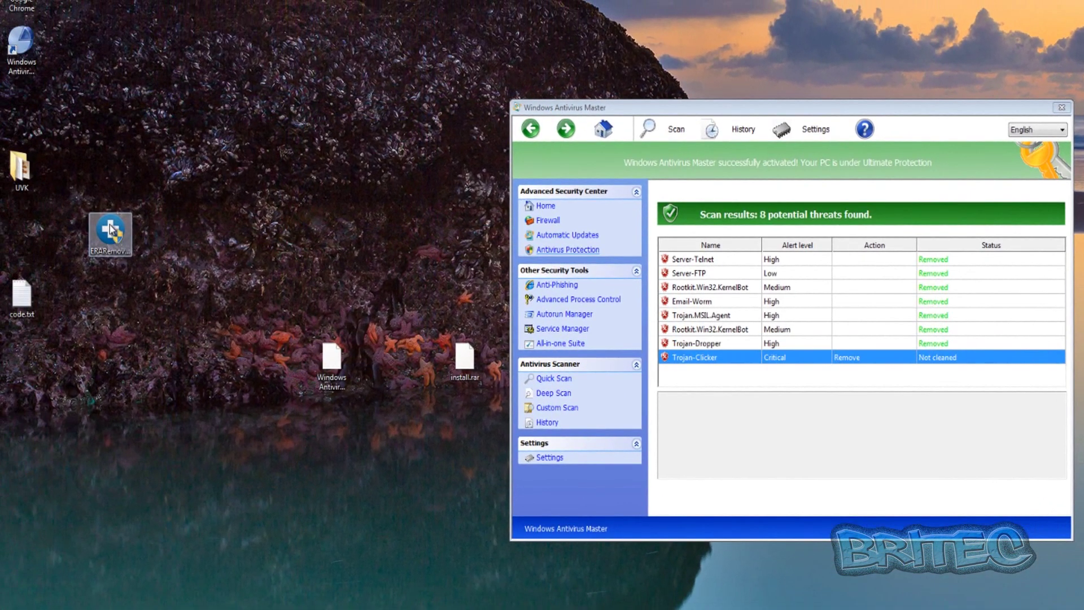
# Step: Launch ERARemover, agree to send the unsent report, and make the console slightly taller
pyautogui.doubleClick(111, 231)
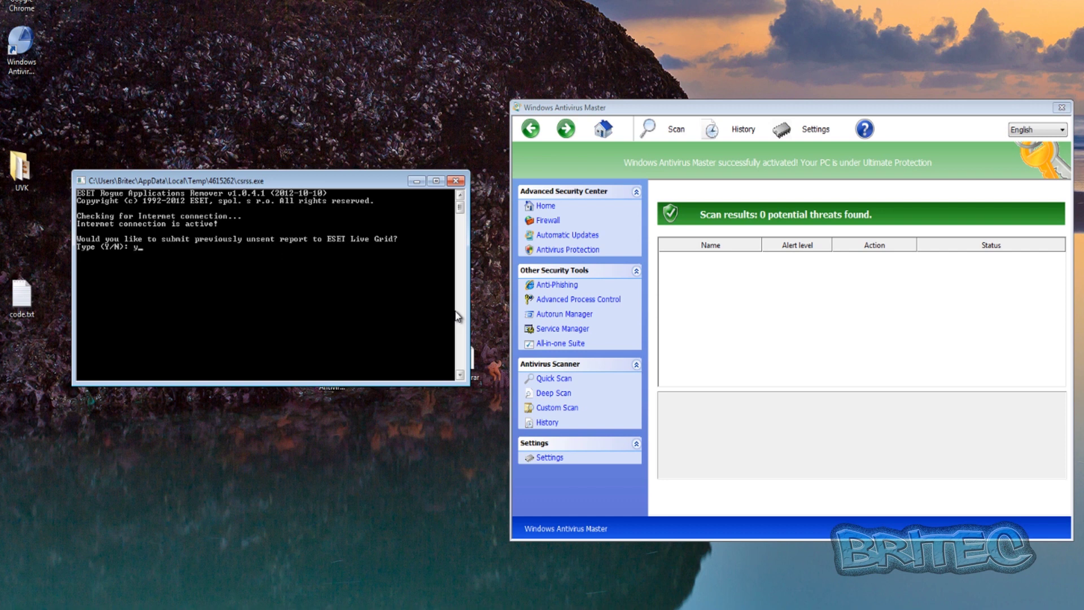
pyautogui.press('Return')
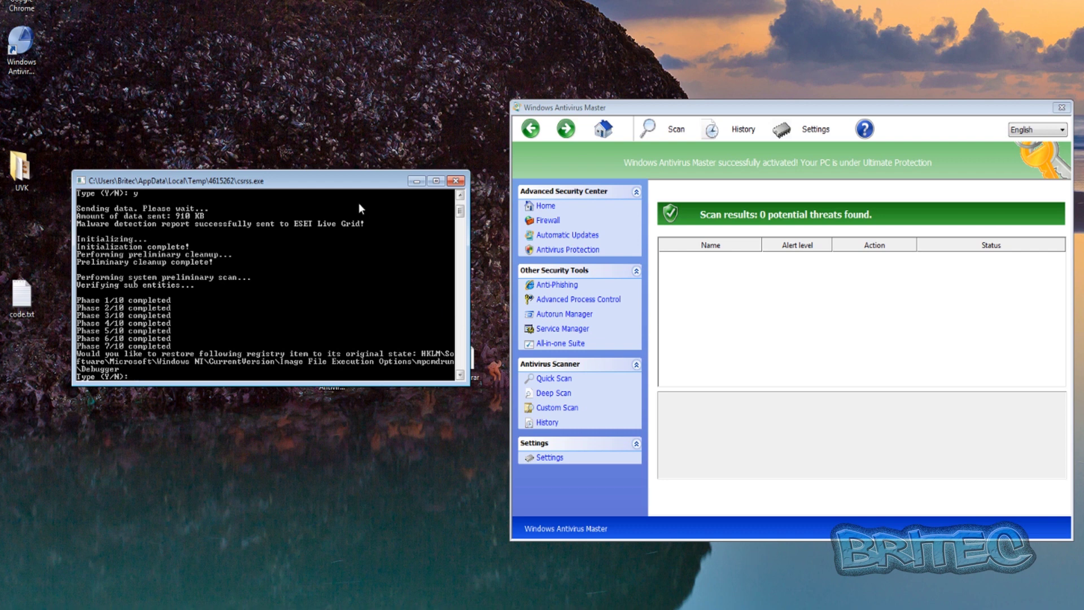
pyautogui.moveTo(485, 388); pyautogui.dragTo(508, 393)
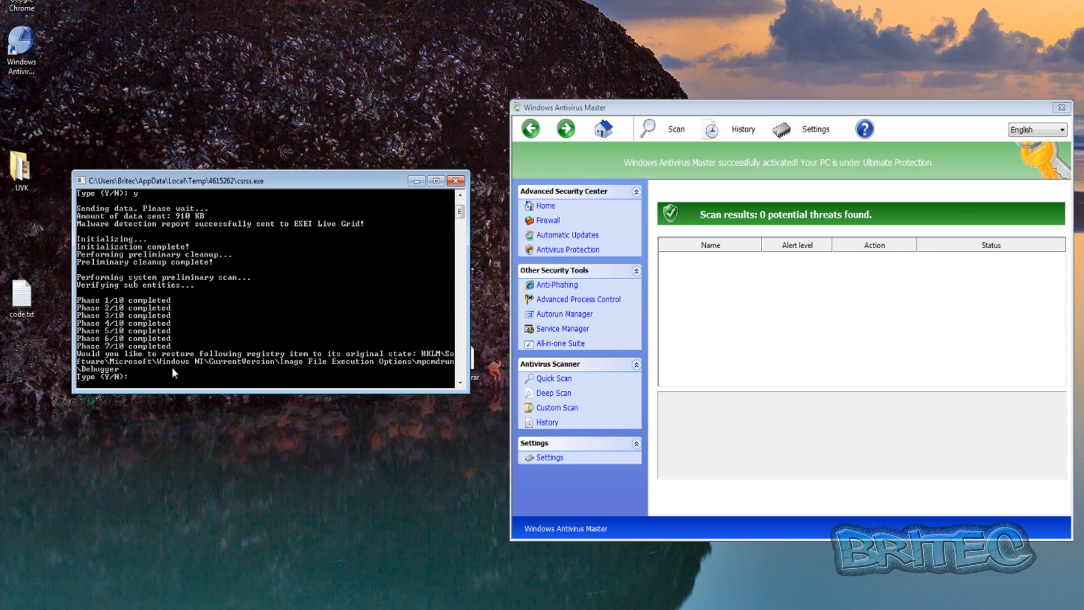
# Step: Answer y to restore each hijacked registry entry, including mpsvc.dll, MpUXSrv.exe, msascui, msconfig, msmpeng and MSseces
pyautogui.write('y')
pyautogui.press('Return')
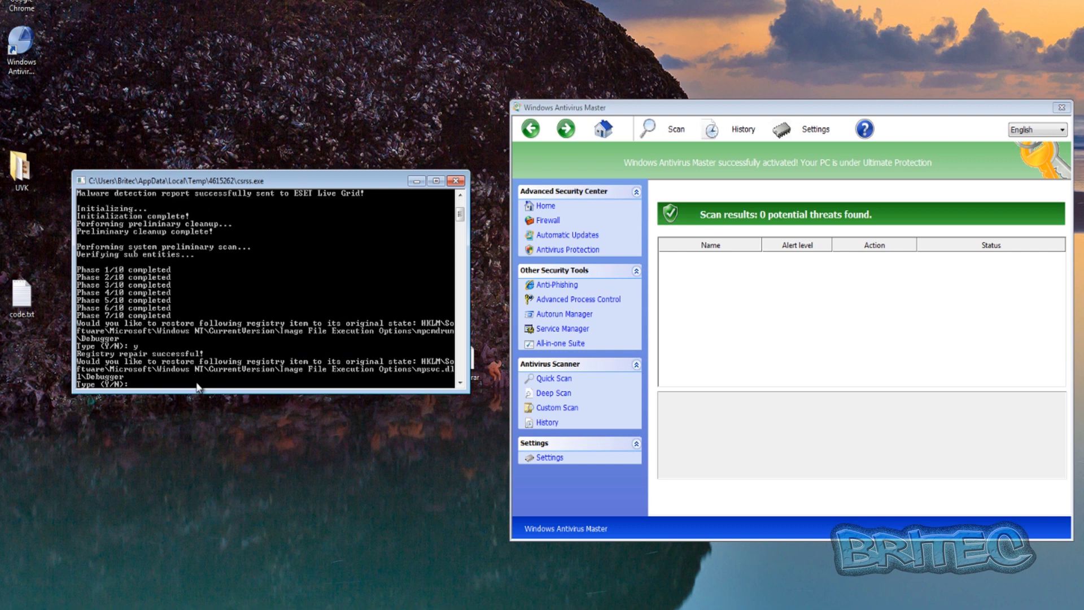
pyautogui.write('y')
pyautogui.press('Return')
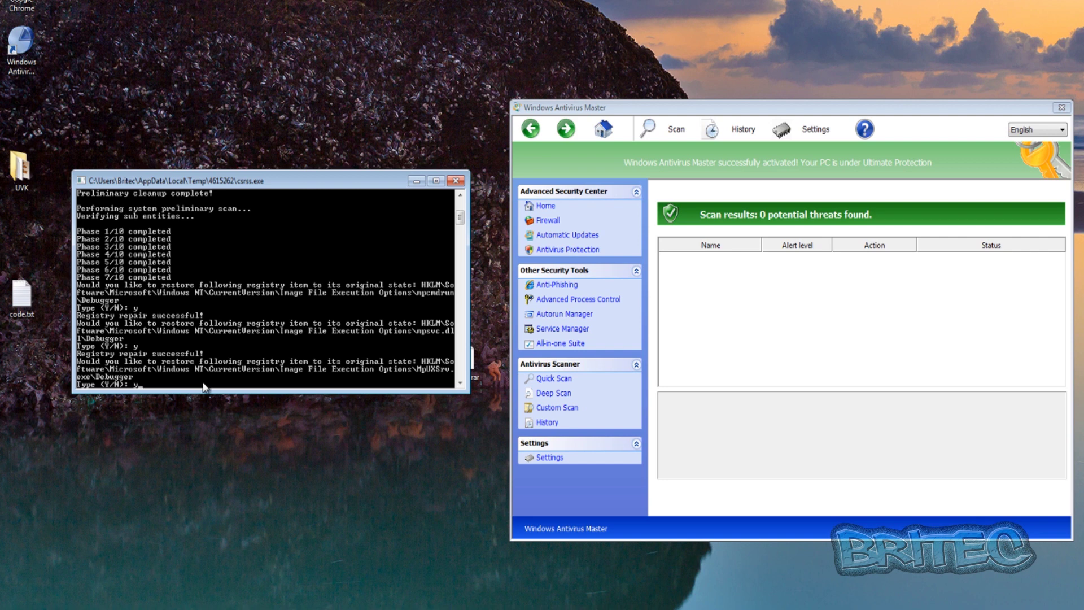
pyautogui.write('y')
pyautogui.press('Return')
pyautogui.write('y')
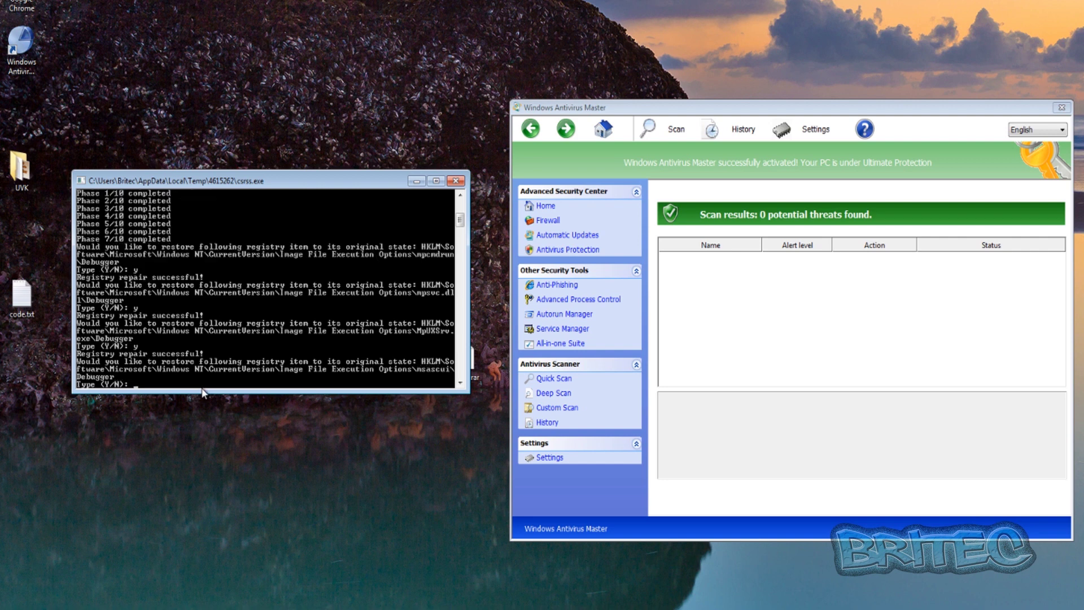
pyautogui.press('Return')
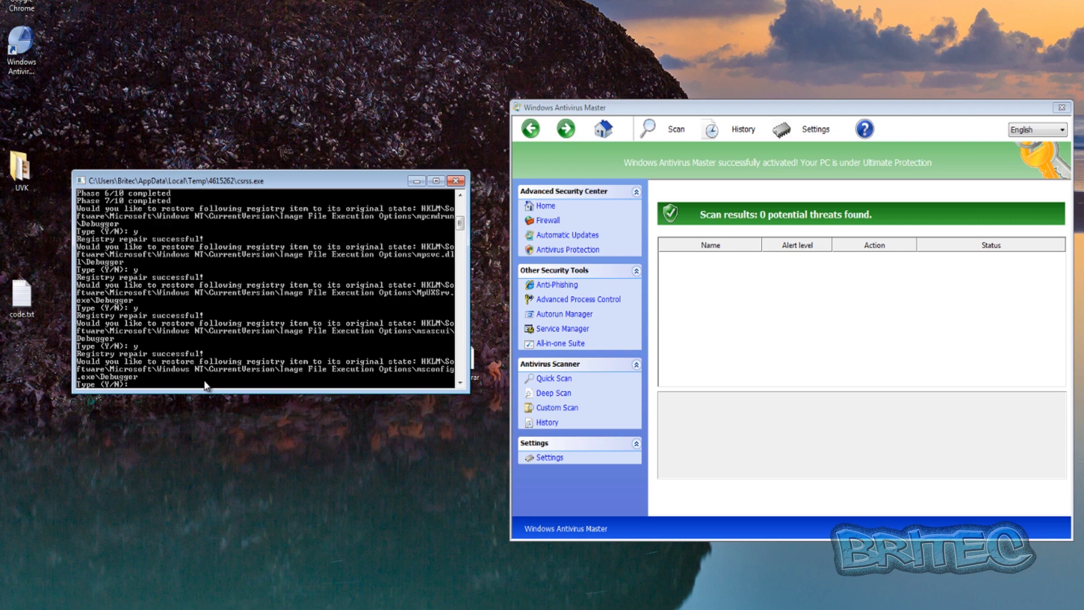
pyautogui.write('y')
pyautogui.press('Return')
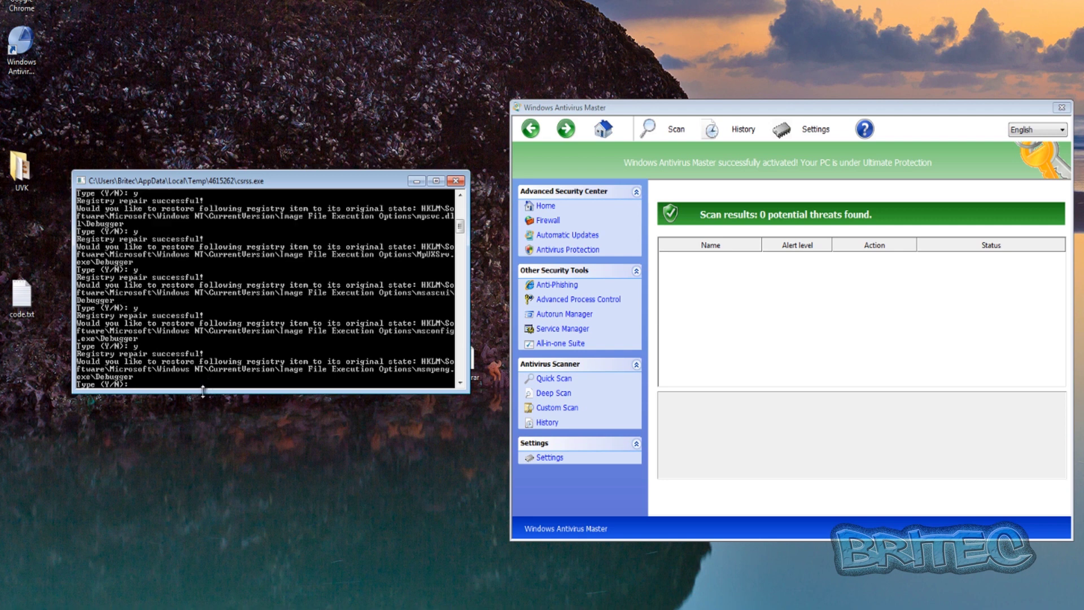
pyautogui.write('y')
pyautogui.press('Return')
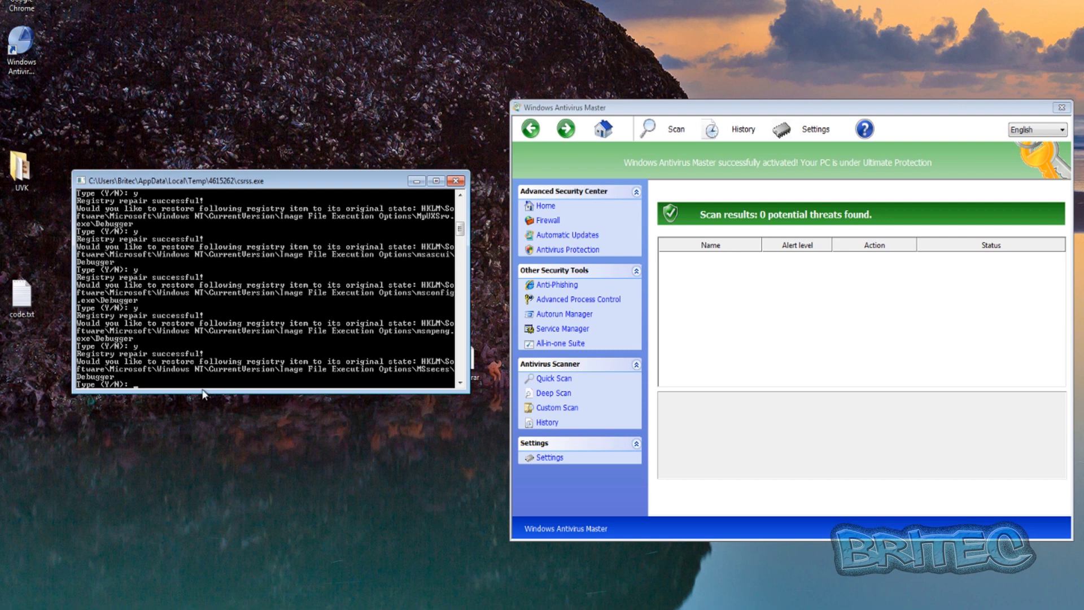
pyautogui.write('y')
pyautogui.press('Return')
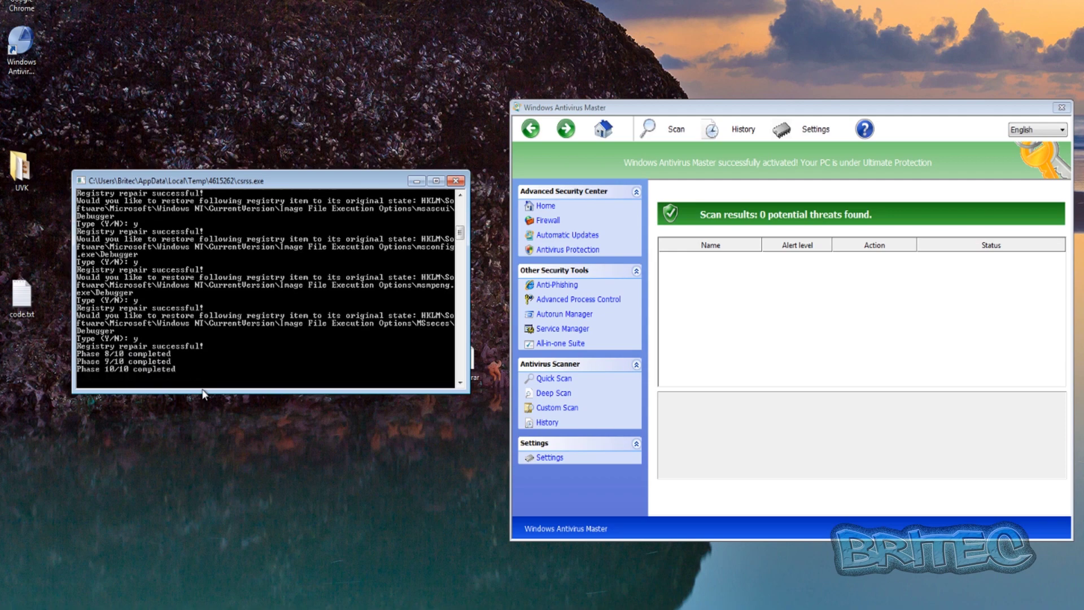
pyautogui.write('y')
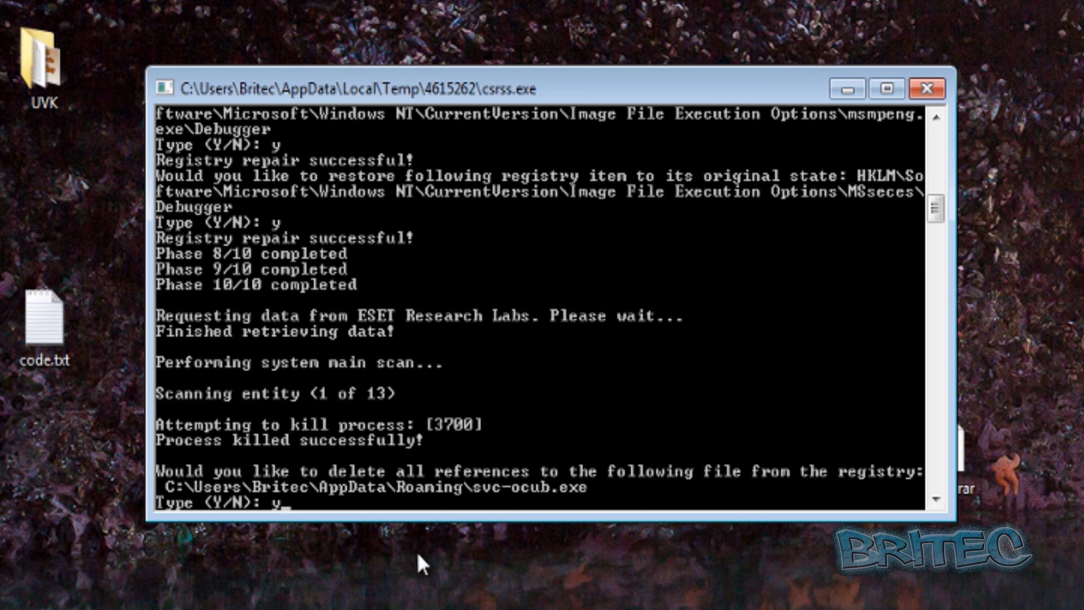
# Step: Approve deleting svc-ocub.exe's registry references so the registry and file-system scans complete
pyautogui.press('Return')
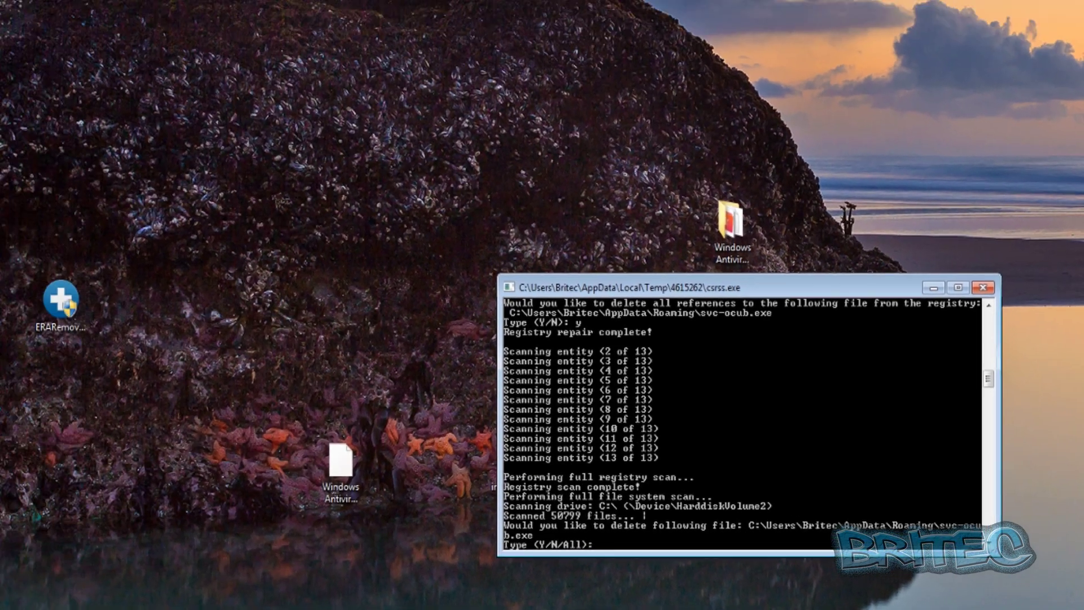
pyautogui.rightClick(33, 102)
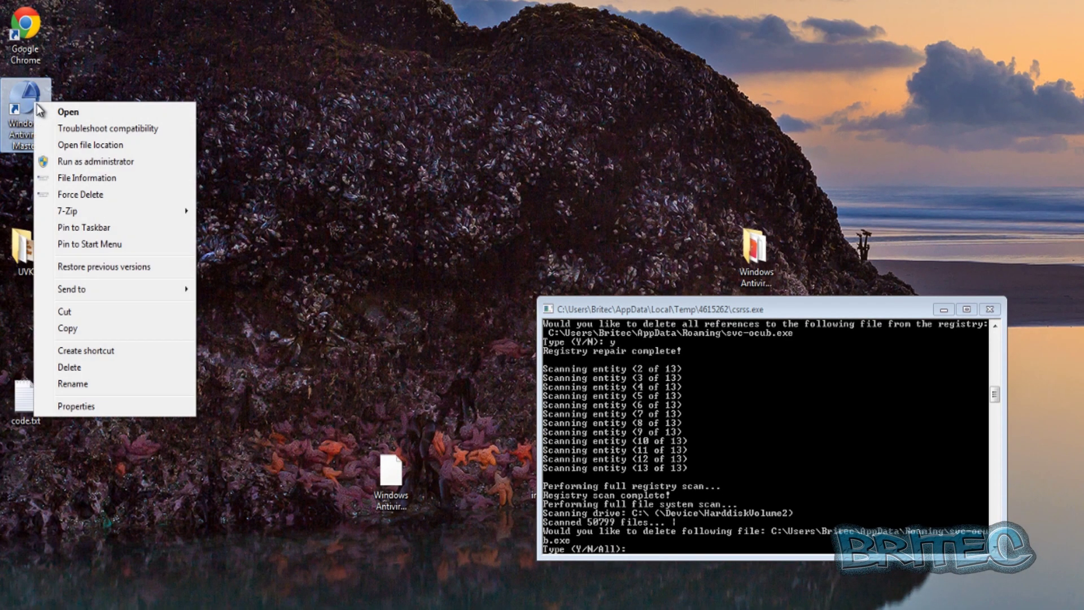
pyautogui.click(89, 147)
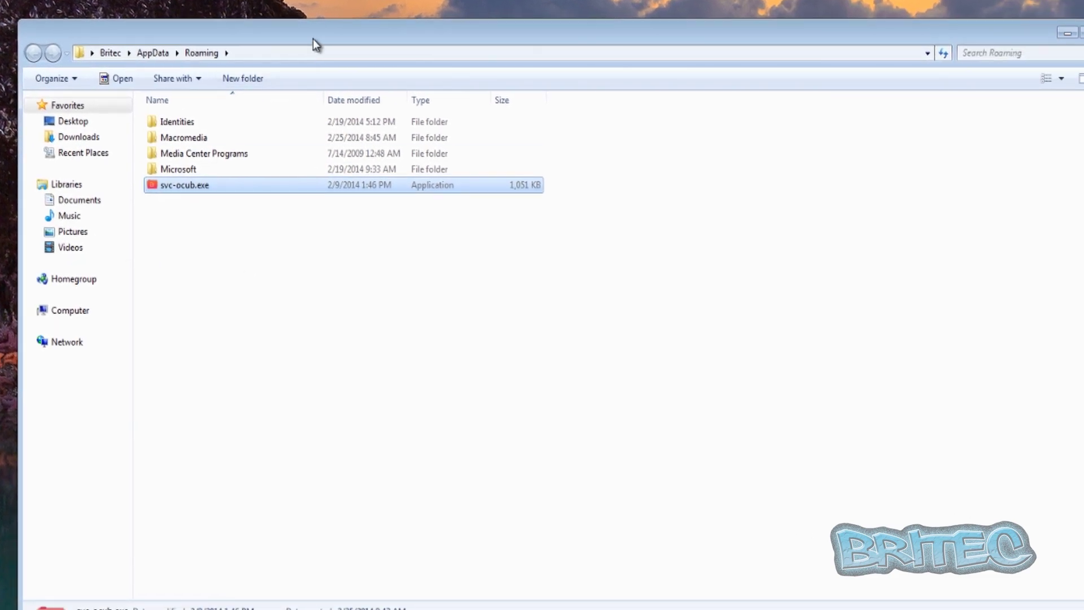
pyautogui.moveTo(170, 188)
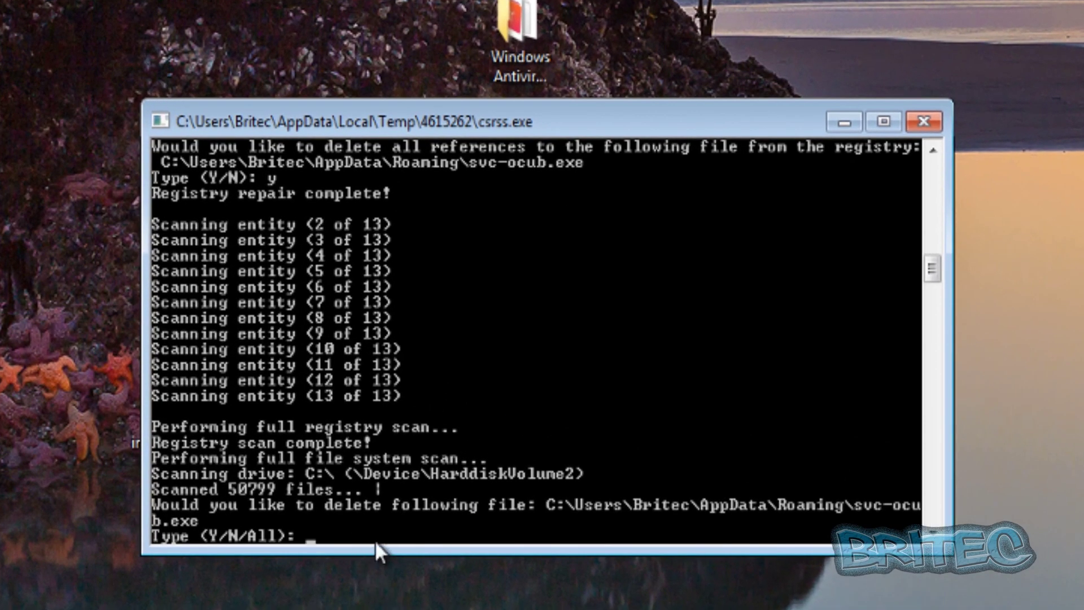
# Step: Delete all detected rogue files, then decline the ESET Live Grid report and the ESET website
pyautogui.write('all')
pyautogui.press('Return')
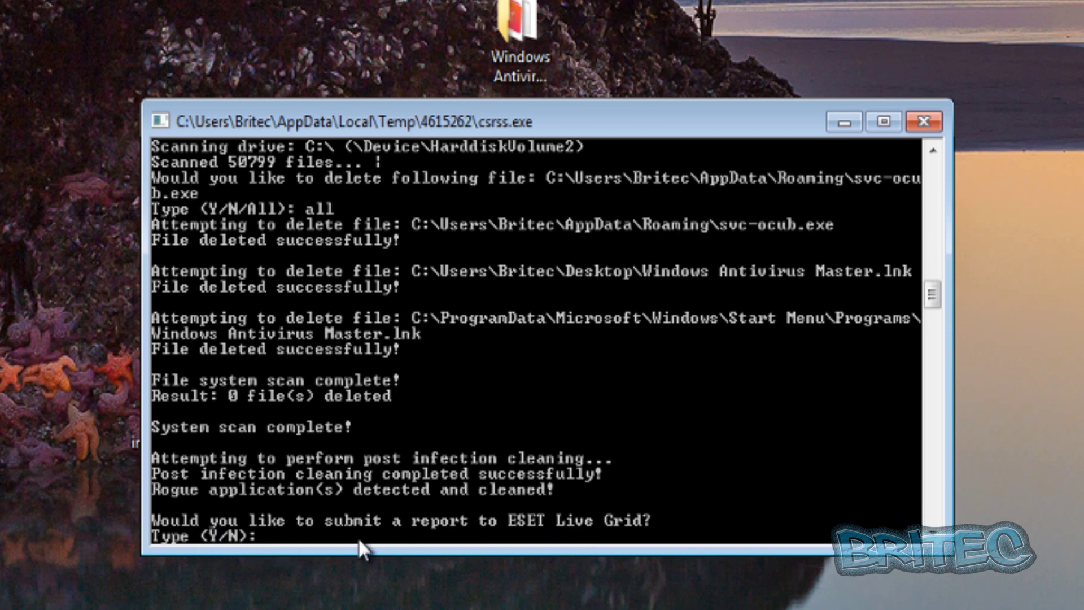
pyautogui.write('n')
pyautogui.press('Return')
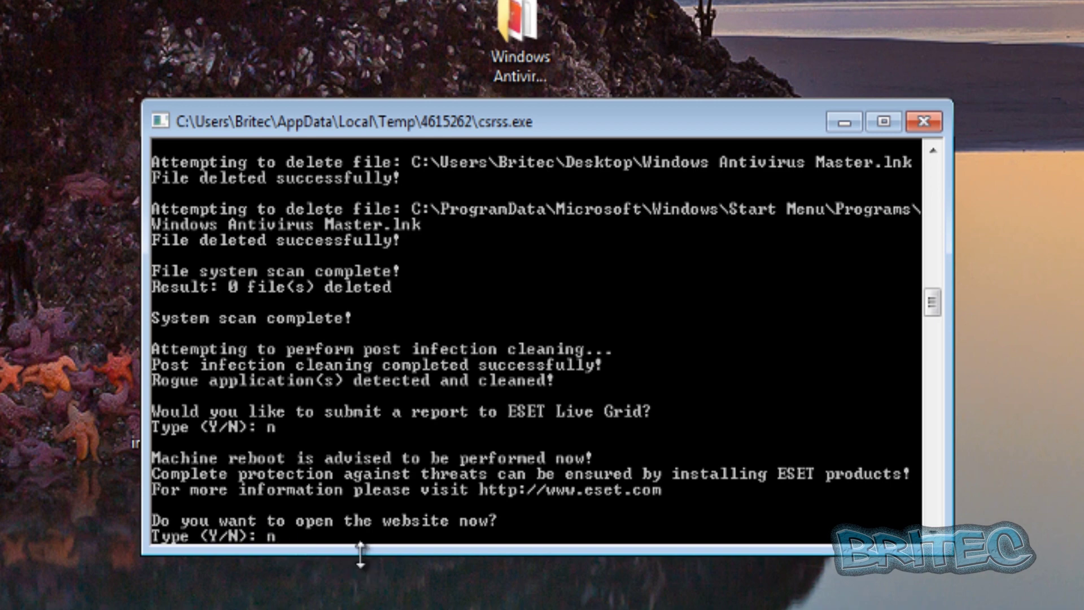
pyautogui.press('Return')
pyautogui.press('Return')
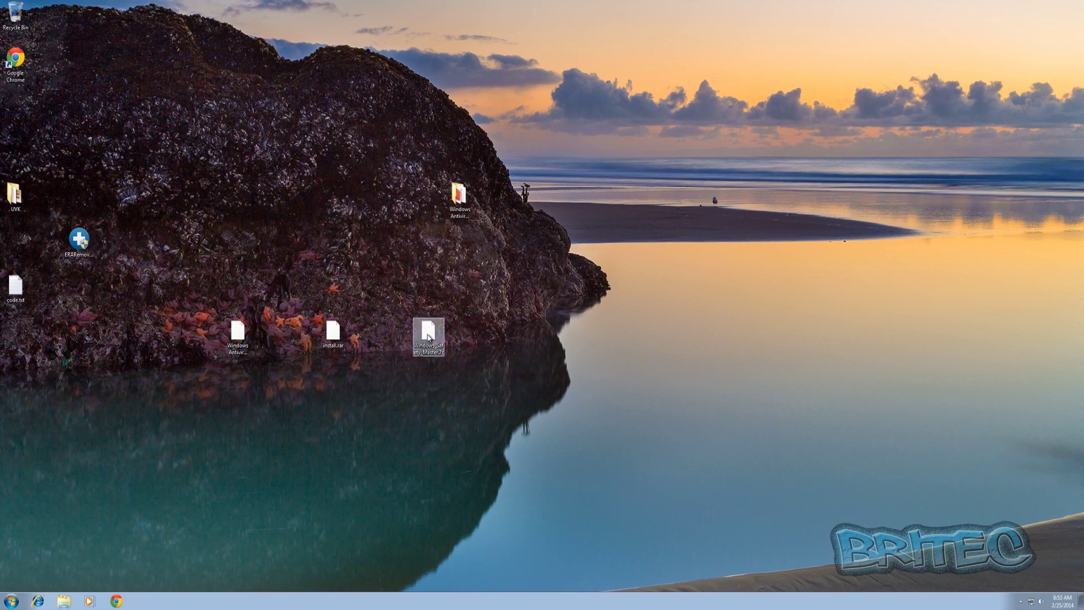
pyautogui.rightClick(428, 338)
# Step: Extract install.exe and svc-wtis.exe from Windows_Safety_Master.7z to the desktop, entering the archive password
pyautogui.moveTo(474, 374)
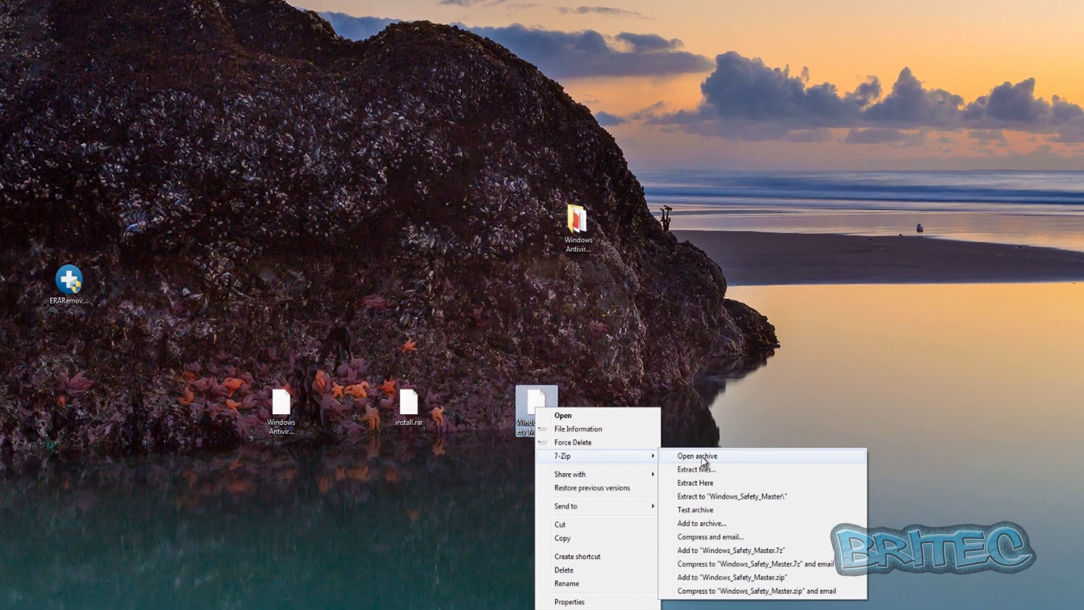
pyautogui.click(702, 456)
pyautogui.moveTo(157, 203); pyautogui.dragTo(68, 157)
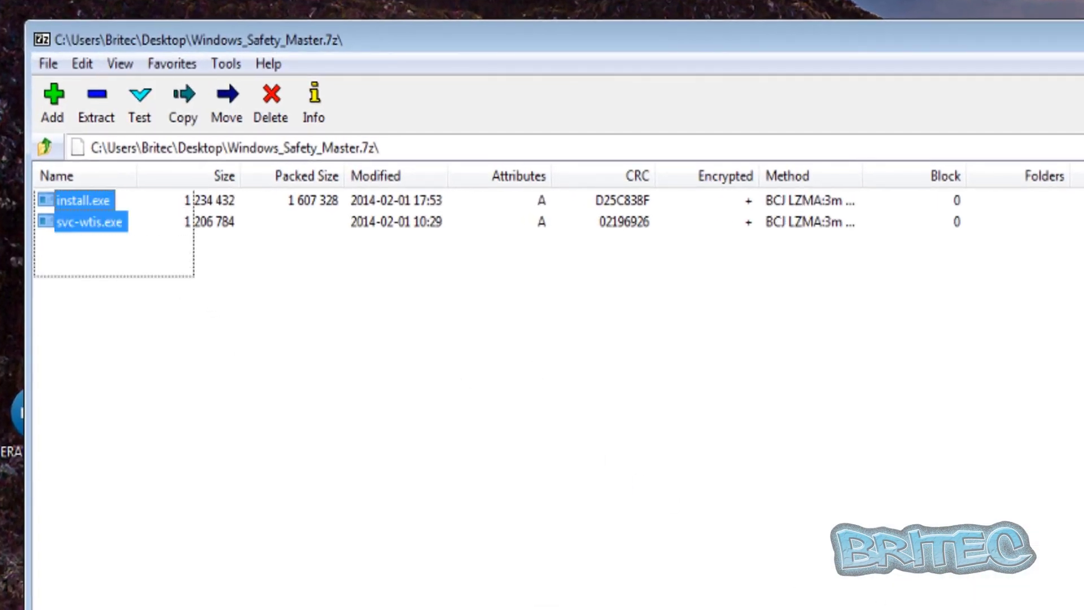
pyautogui.moveTo(72, 213); pyautogui.dragTo(11, 338)
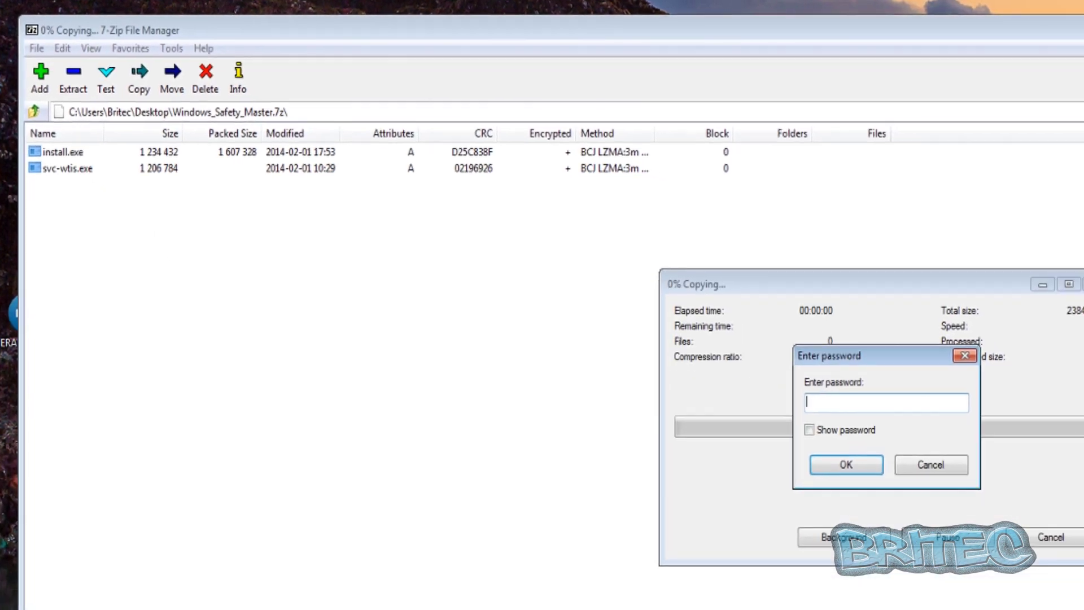
pyautogui.write('***')
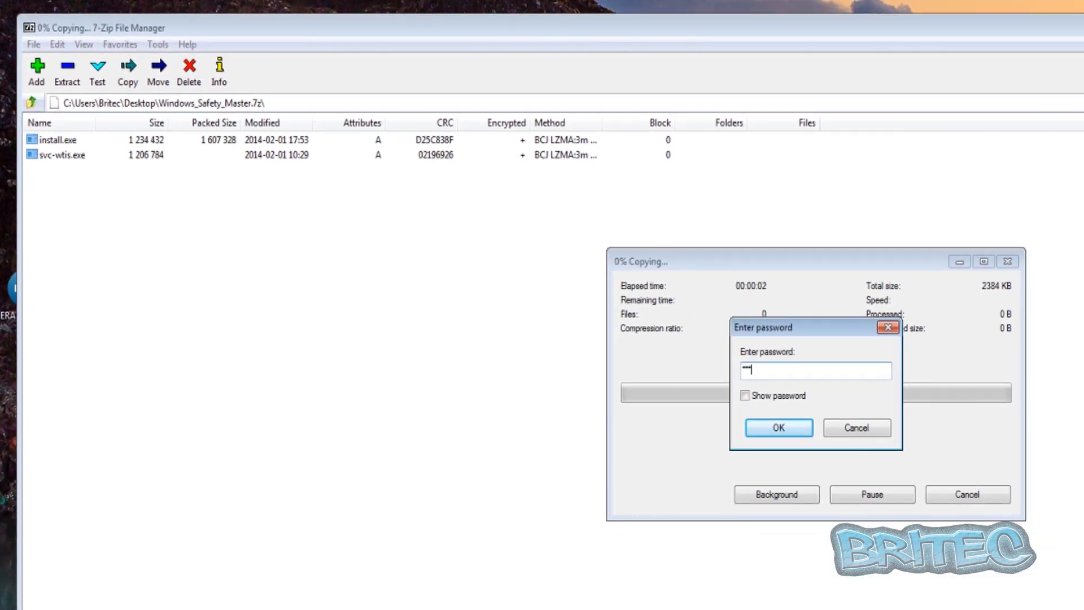
pyautogui.write('***')
pyautogui.press('Return')
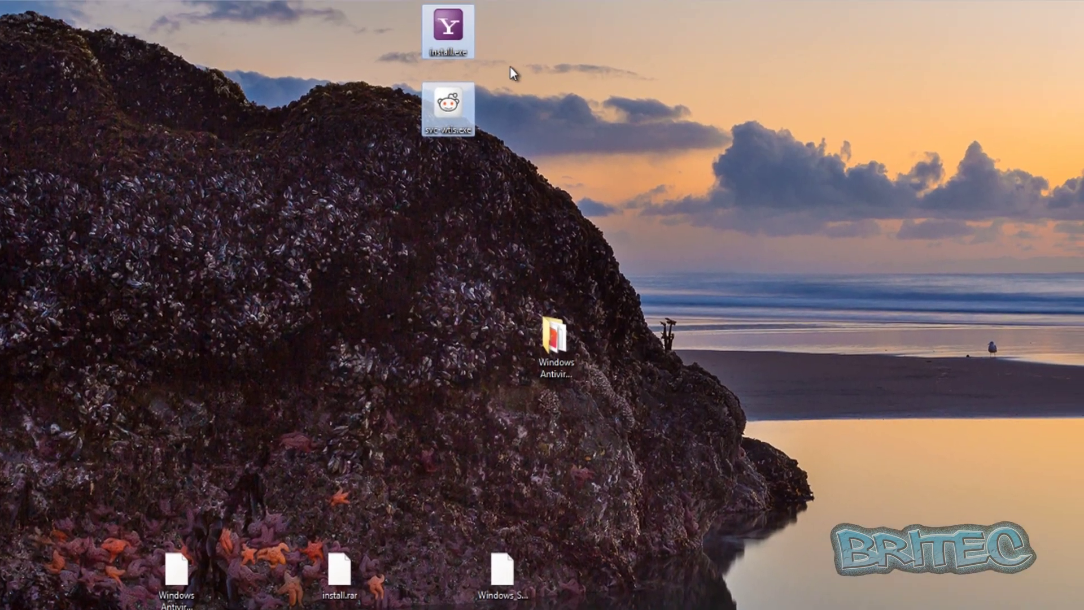
# Step: Move the two extracted files lower on the desktop and select svc-wtis.exe
pyautogui.moveTo(449, 107); pyautogui.dragTo(415, 347)
pyautogui.click(503, 603)
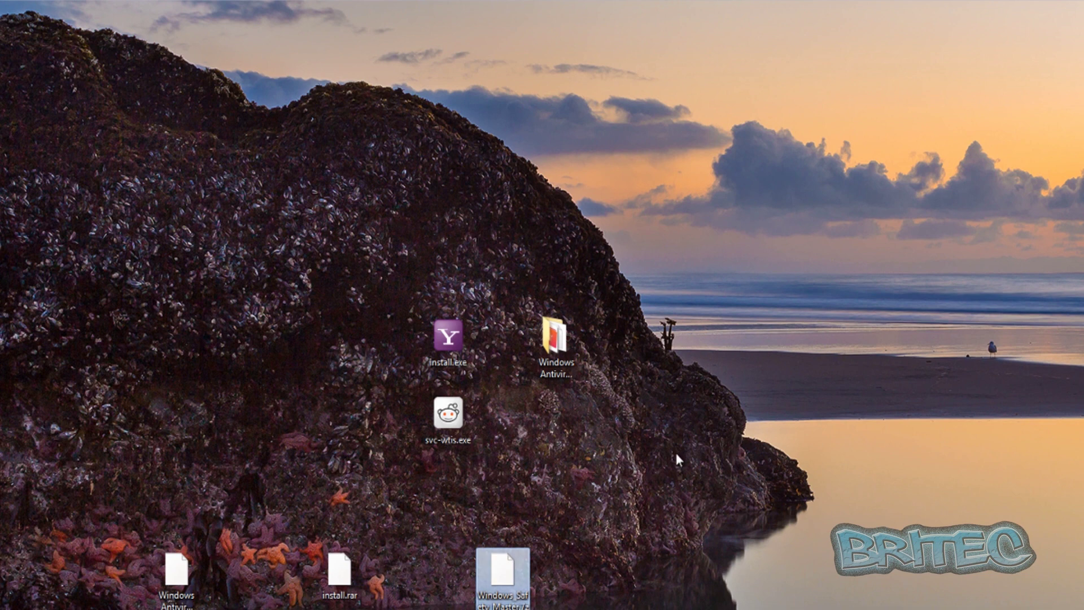
pyautogui.click(467, 425)
# Step: Run svc-wtis.exe and install.exe, cancel the compatibility warning, check the ? menu, and close Windows Safety Master
pyautogui.doubleClick(456, 409)
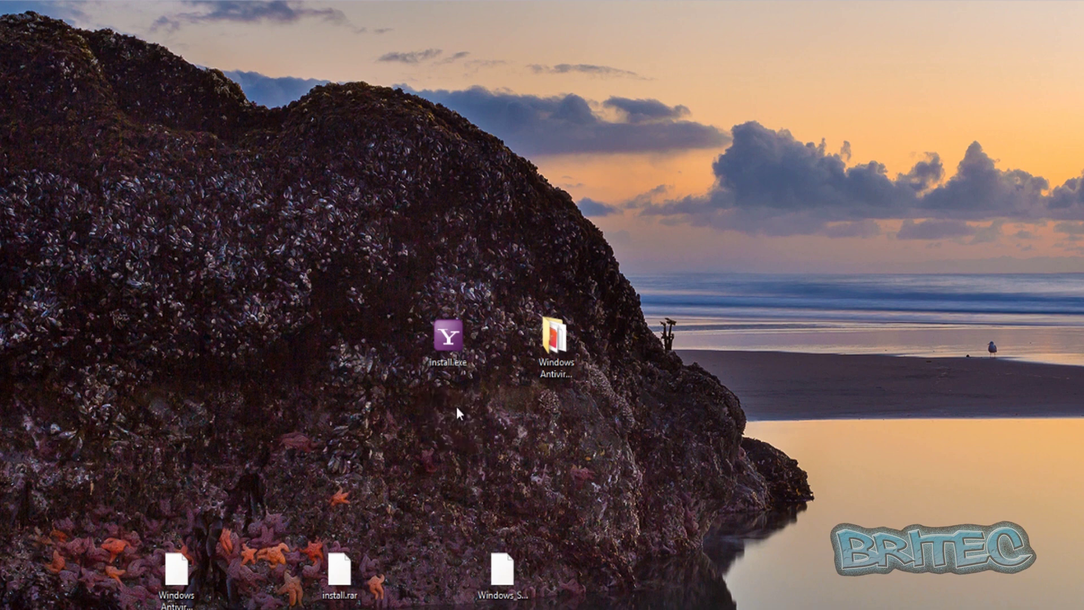
pyautogui.doubleClick(453, 356)
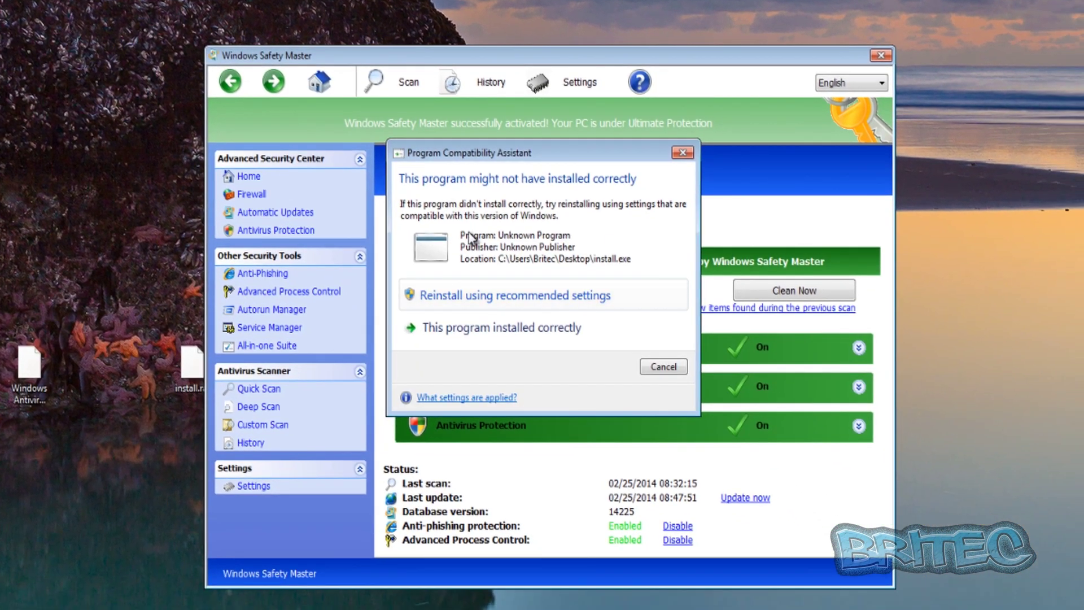
pyautogui.click(671, 367)
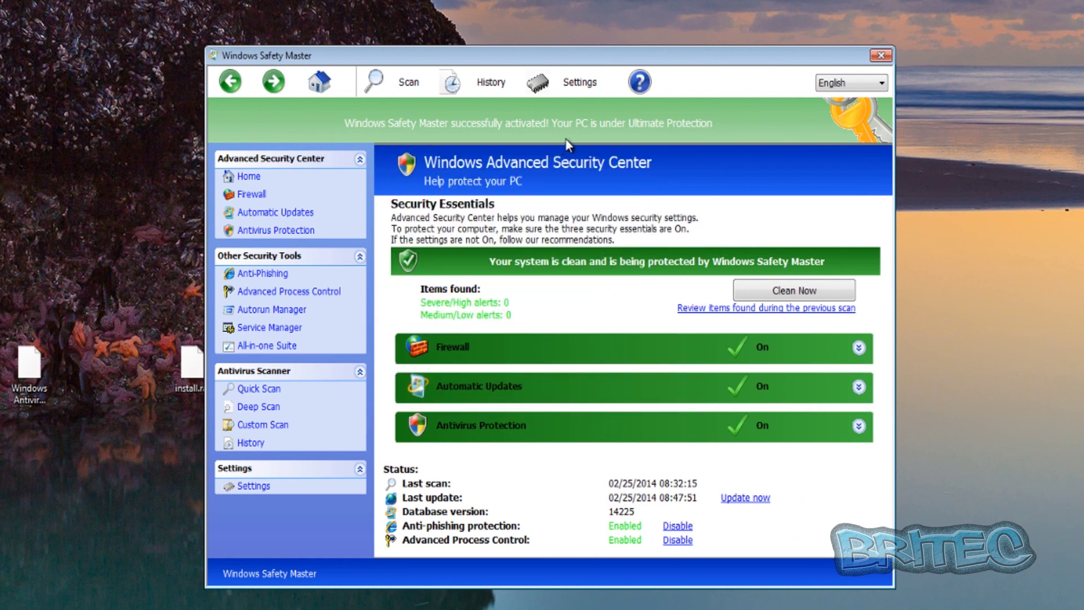
pyautogui.moveTo(588, 56); pyautogui.dragTo(549, 52)
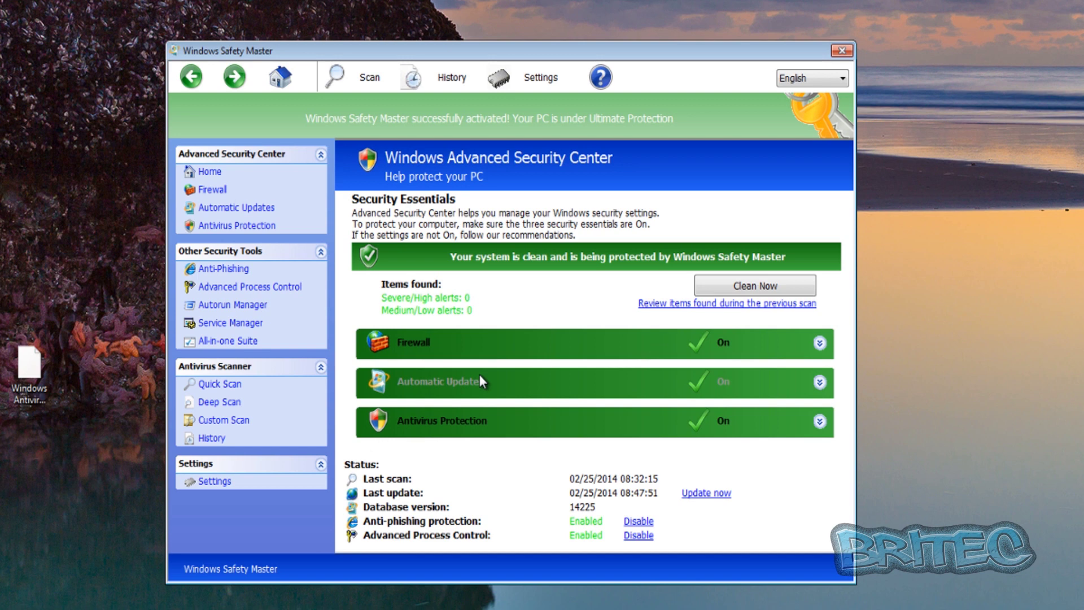
pyautogui.click(600, 78)
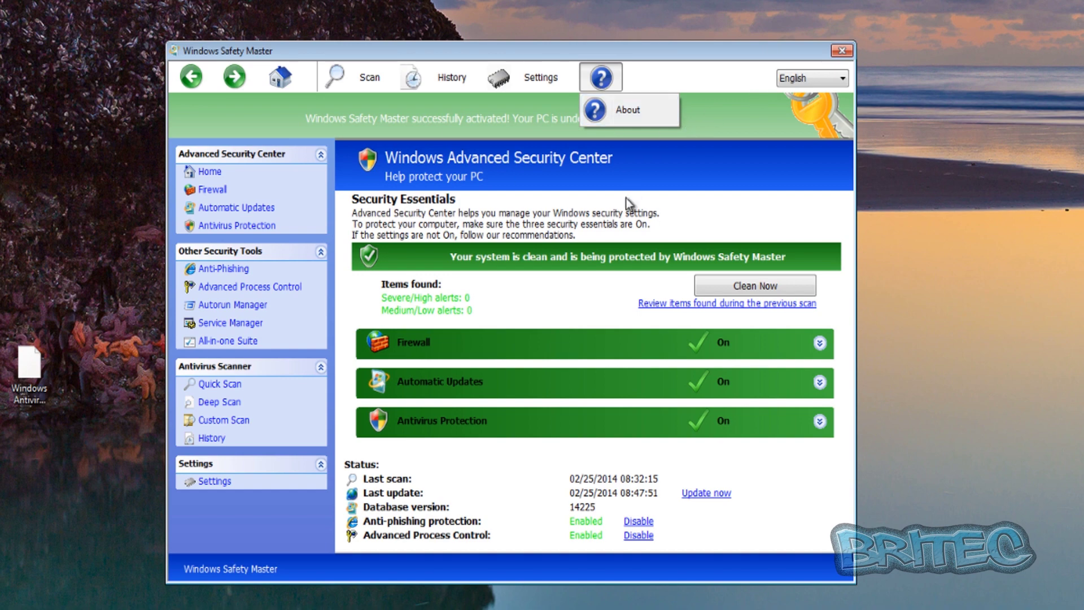
pyautogui.click(842, 52)
pyautogui.click(843, 52)
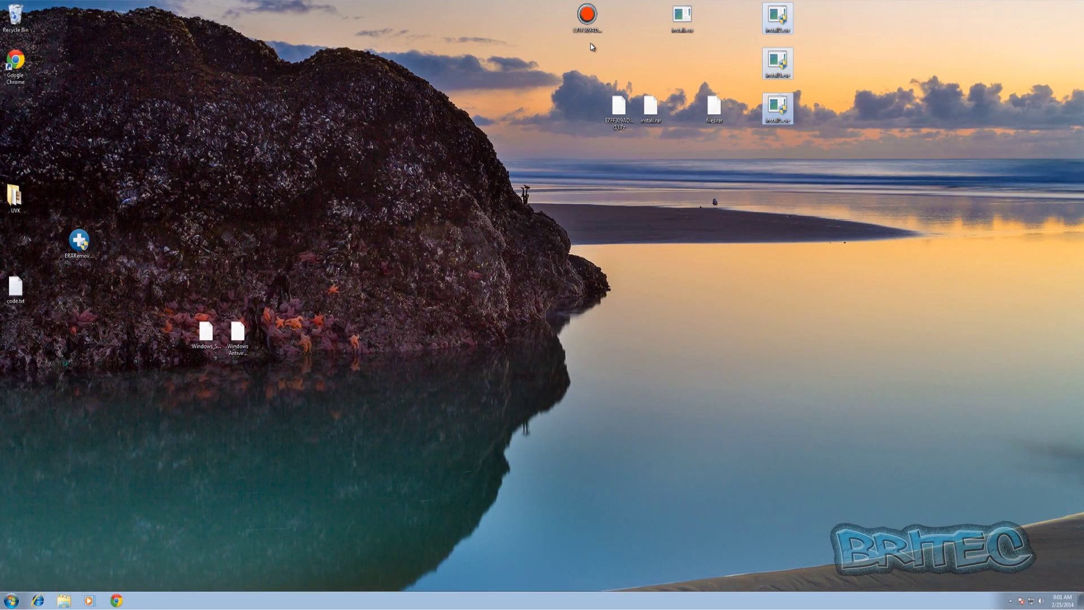
# Step: Move the red E7FF… executable to the desktop centre, run it, open Windows Prime Shield from the tray, and close it
pyautogui.moveTo(587, 16); pyautogui.dragTo(462, 243)
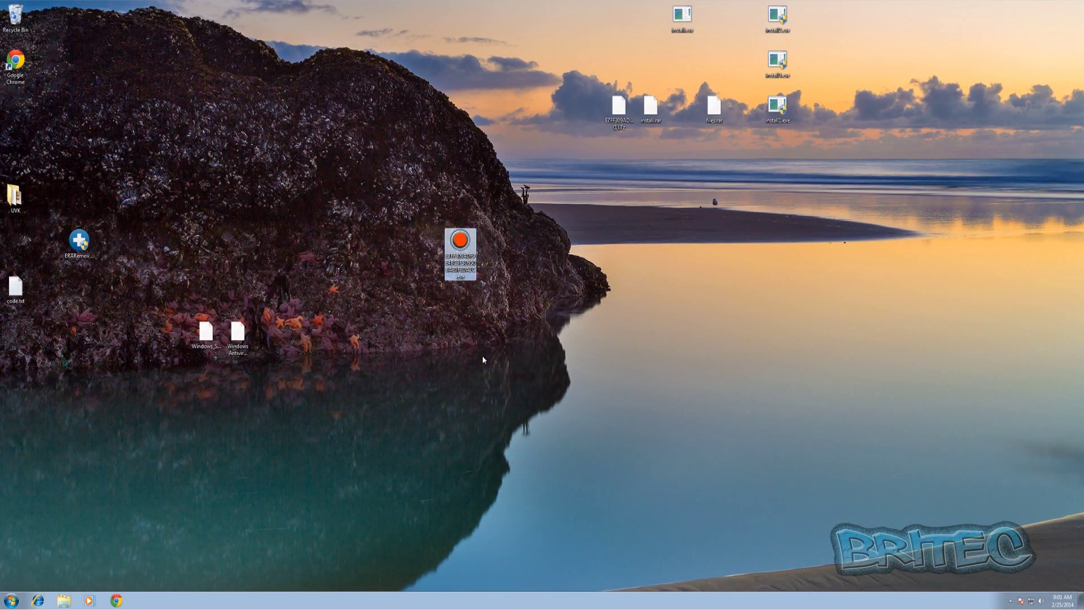
pyautogui.doubleClick(466, 237)
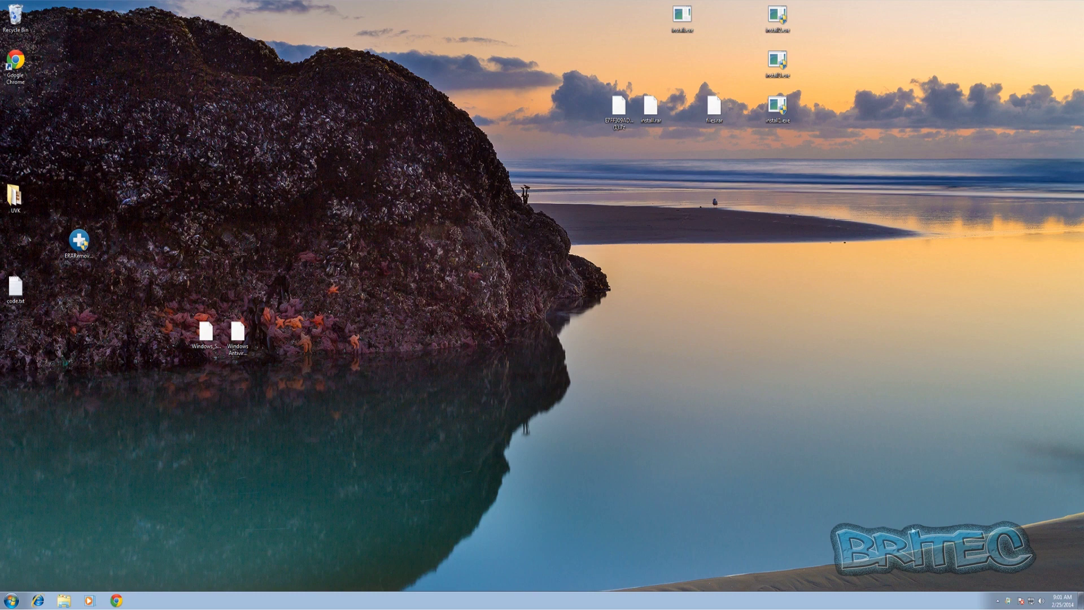
pyautogui.doubleClick(1010, 602)
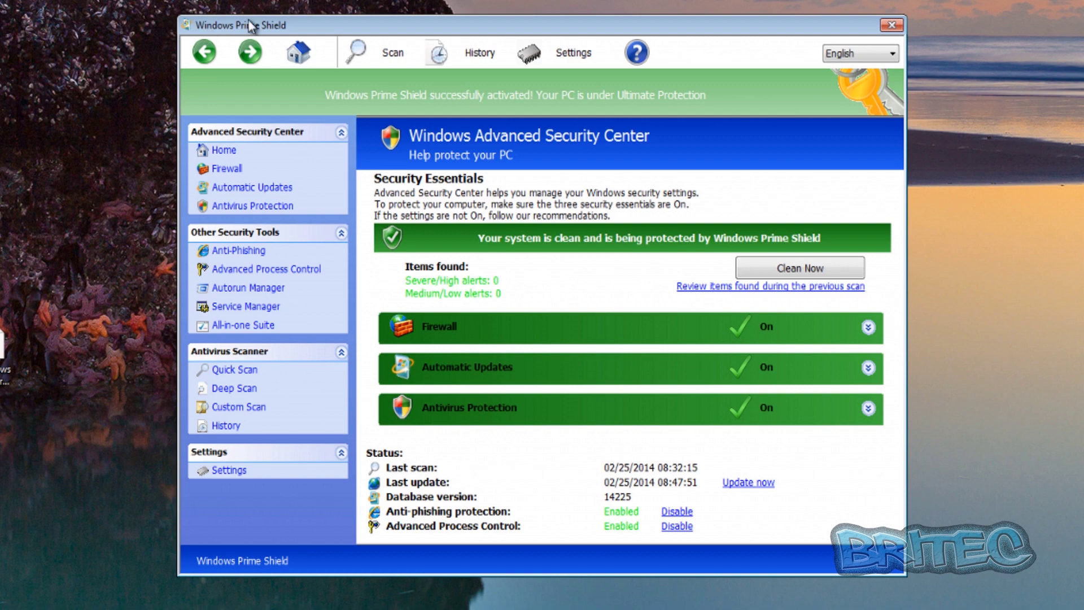
pyautogui.click(892, 25)
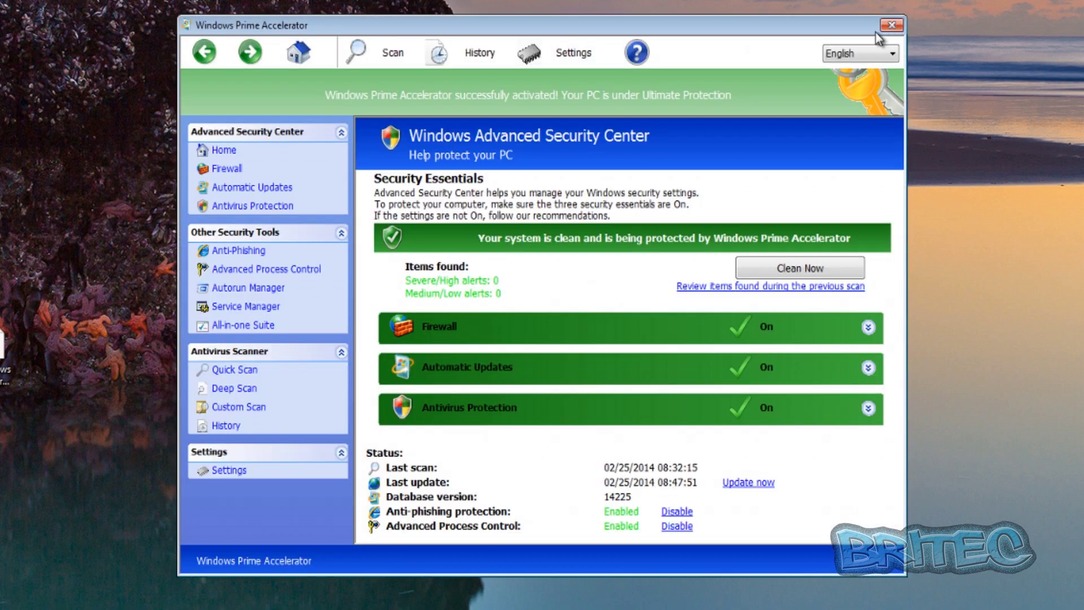
# Step: Close the reappearing rogue window, approve install2.exe's UAC prompts, cancel the compatibility warning, and close the rogue
pyautogui.click(893, 25)
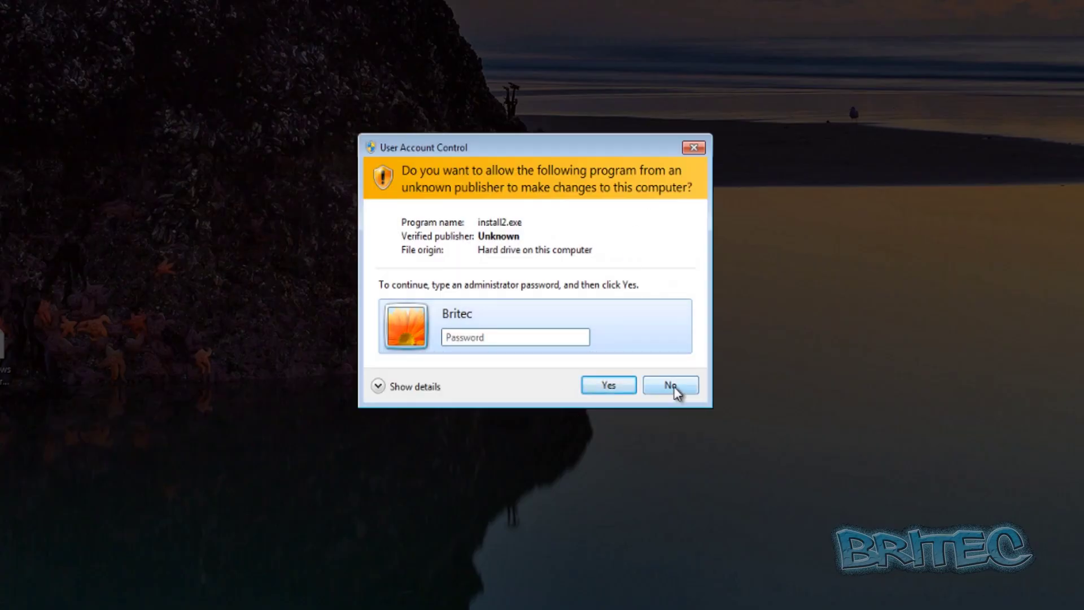
pyautogui.click(609, 389)
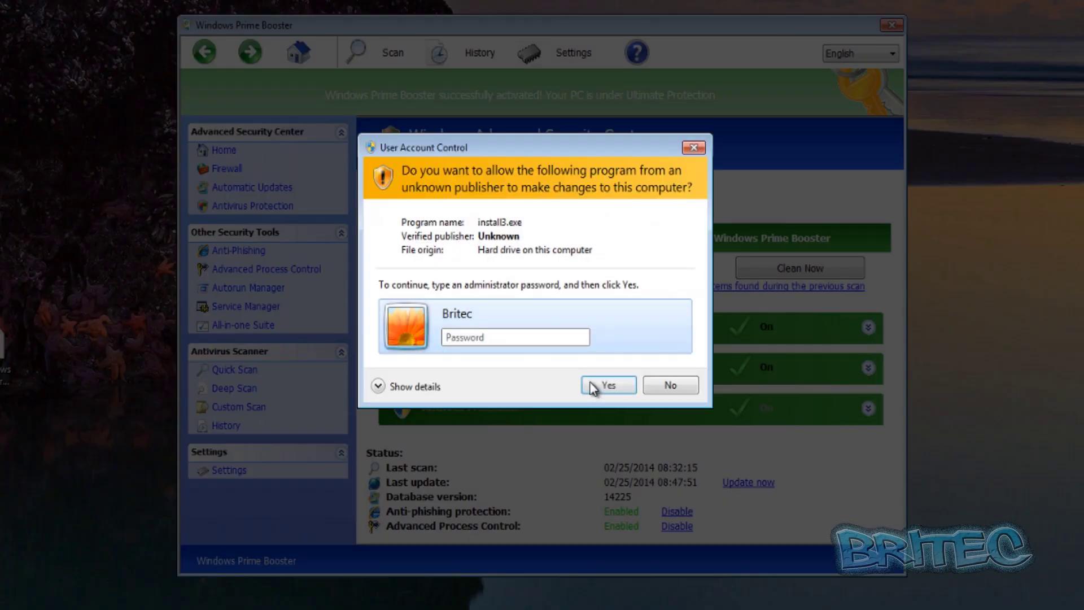
pyautogui.click(600, 382)
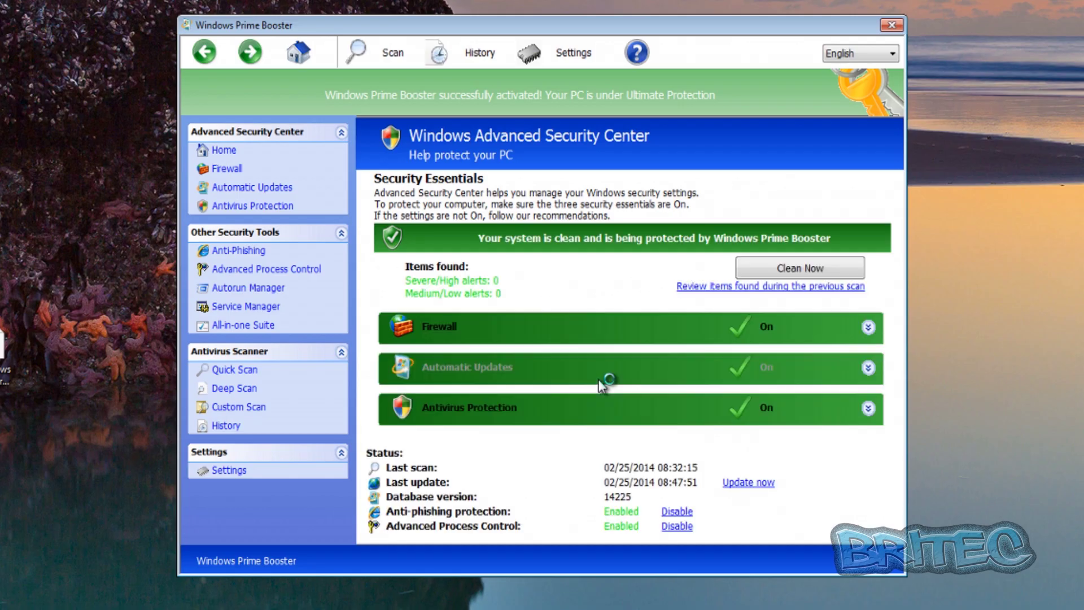
pyautogui.click(655, 349)
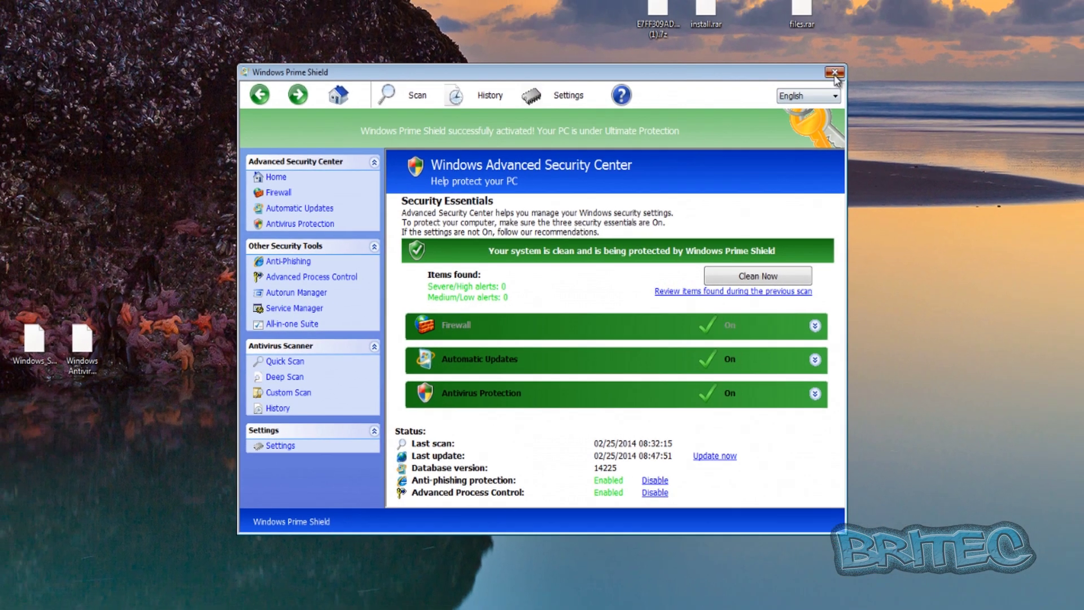
pyautogui.click(891, 25)
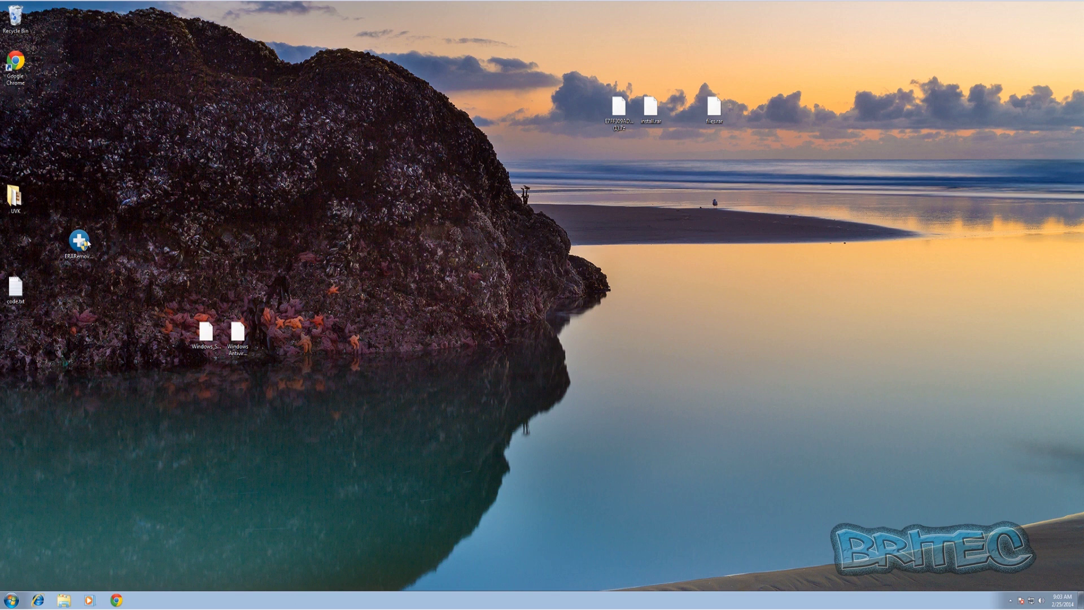
# Step: Launch ESET Rogue Applications Remover as administrator and start its scan, answering 'n' to the unsent-report question
pyautogui.moveTo(87, 244); pyautogui.dragTo(361, 249)
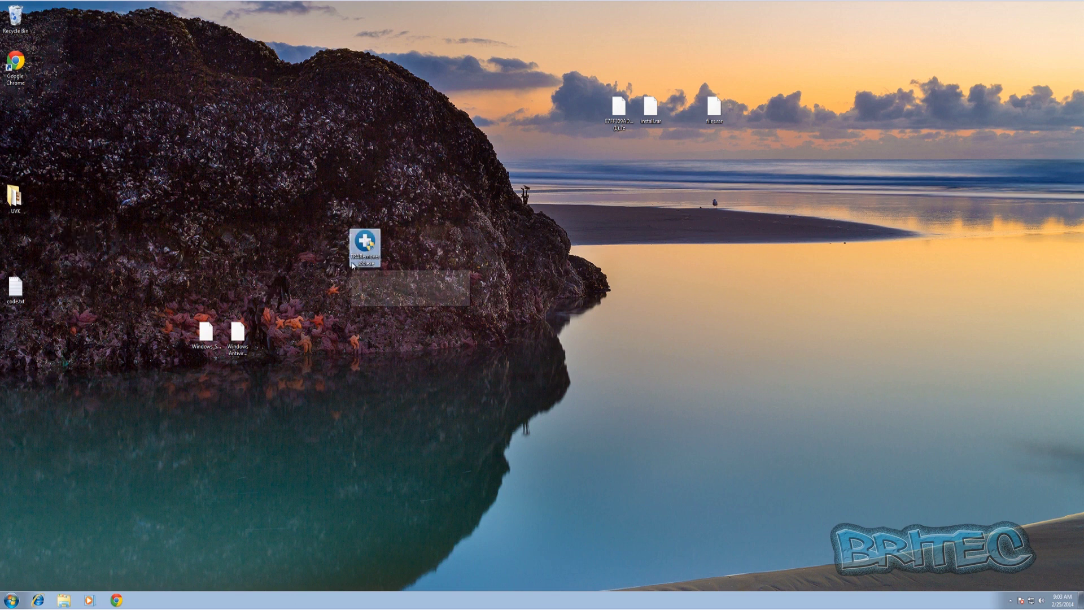
pyautogui.doubleClick(353, 266)
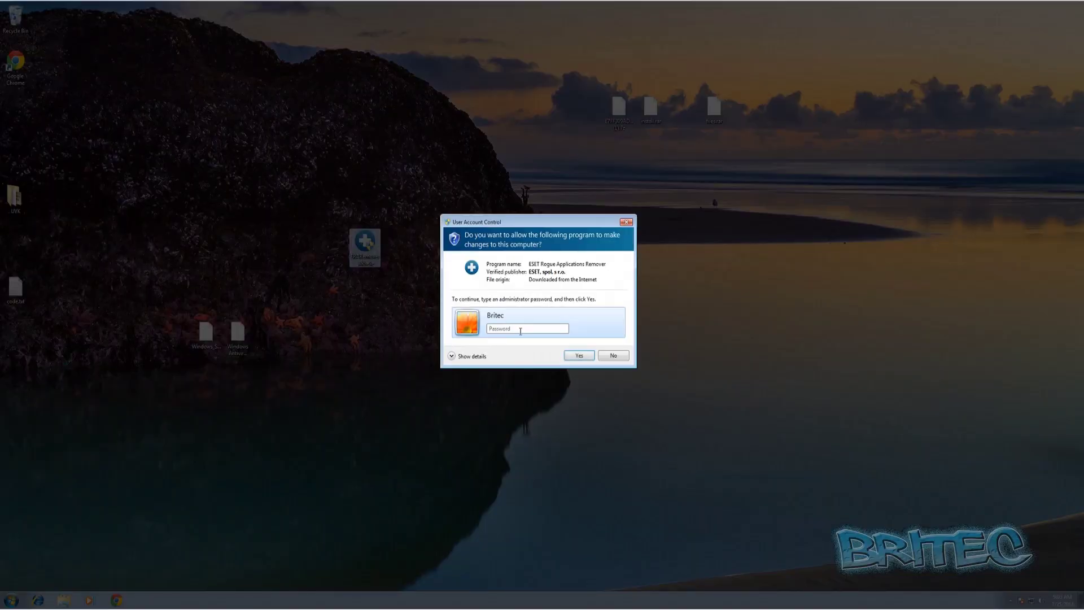
pyautogui.click(578, 355)
pyautogui.moveTo(176, 27); pyautogui.dragTo(530, 247)
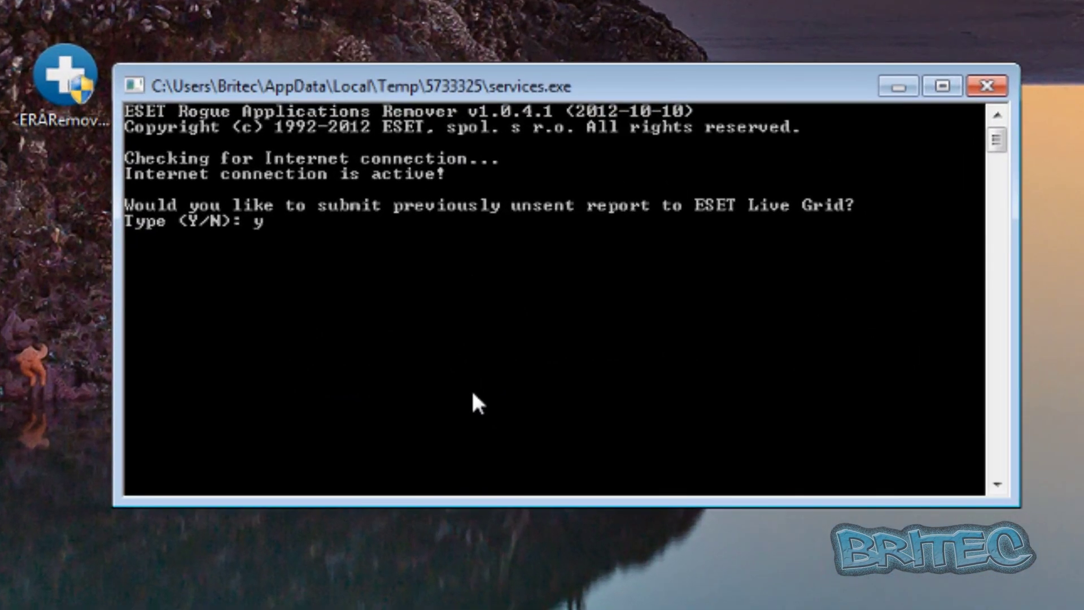
pyautogui.write('n')
pyautogui.press('Return')
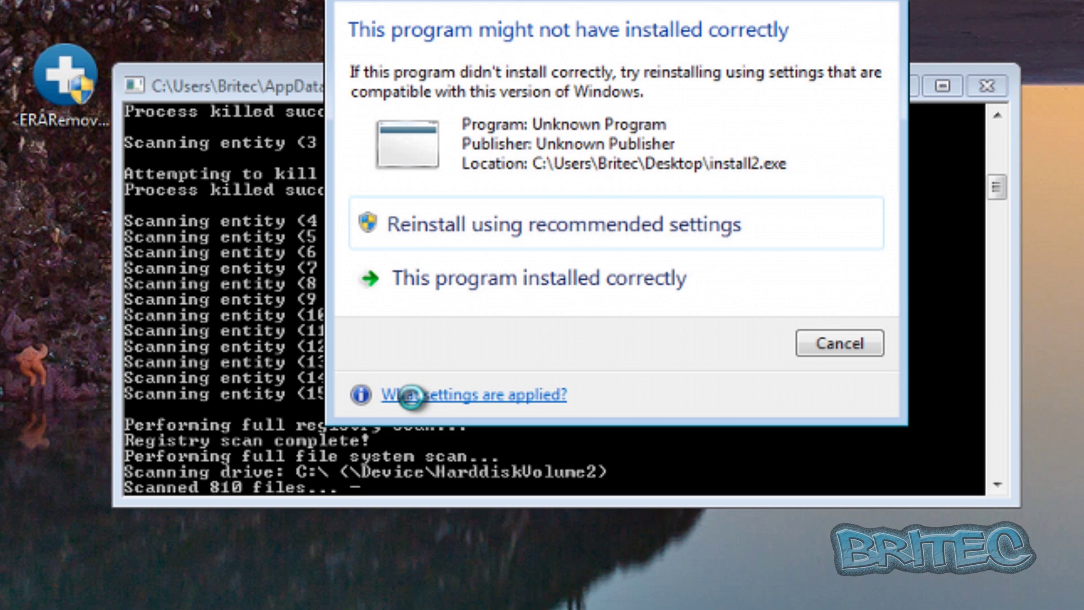
# Step: Dismiss both compatibility warnings, delete 'all' found rogue files, and answer yes to the ESET Live Grid report
pyautogui.click(847, 343)
pyautogui.click(847, 343)
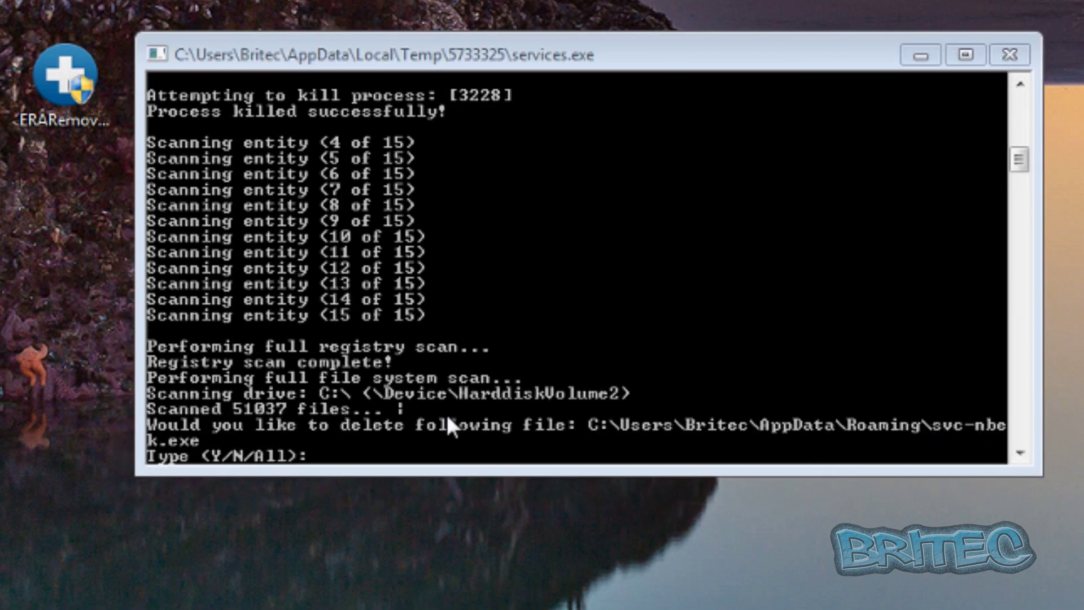
pyautogui.click(378, 453)
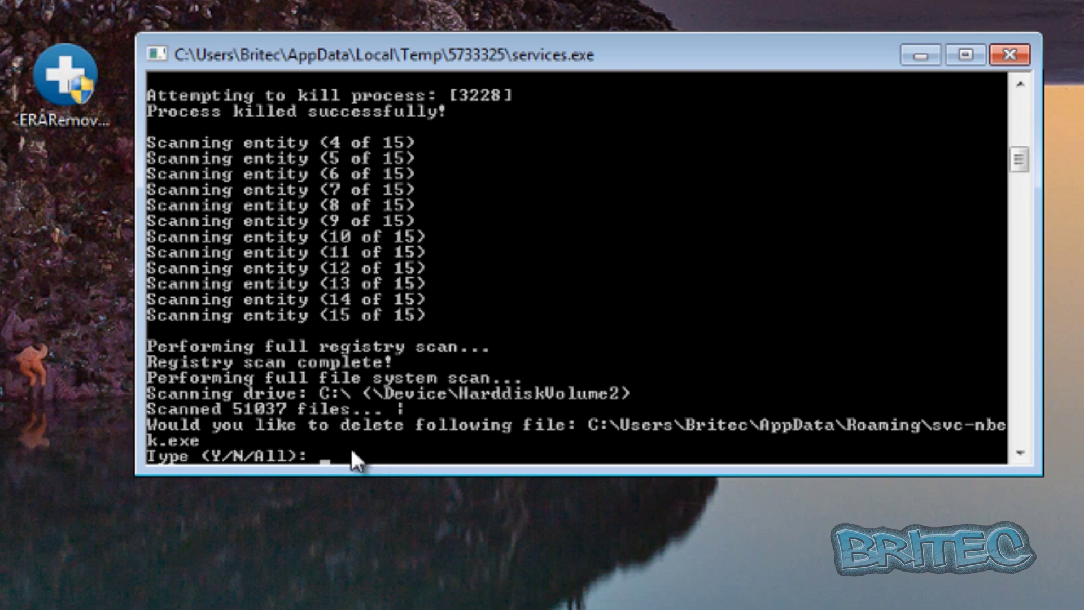
pyautogui.write('all')
pyautogui.press('Return')
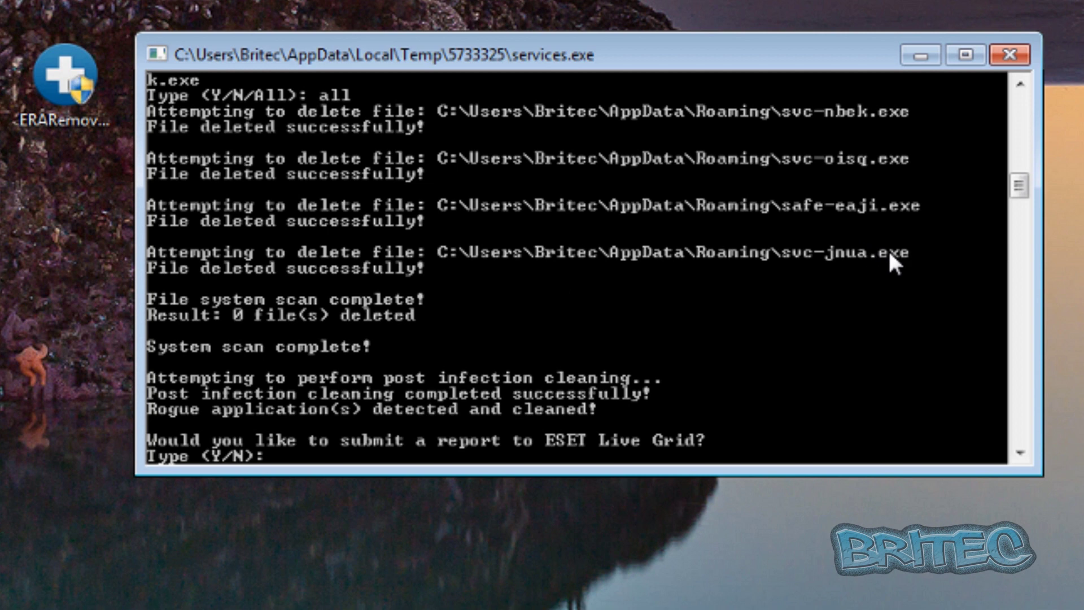
pyautogui.moveTo(1025, 193)
pyautogui.mouseDown()
pyautogui.moveTo(1028, 178)
pyautogui.moveTo(1026, 193)
pyautogui.mouseUp()
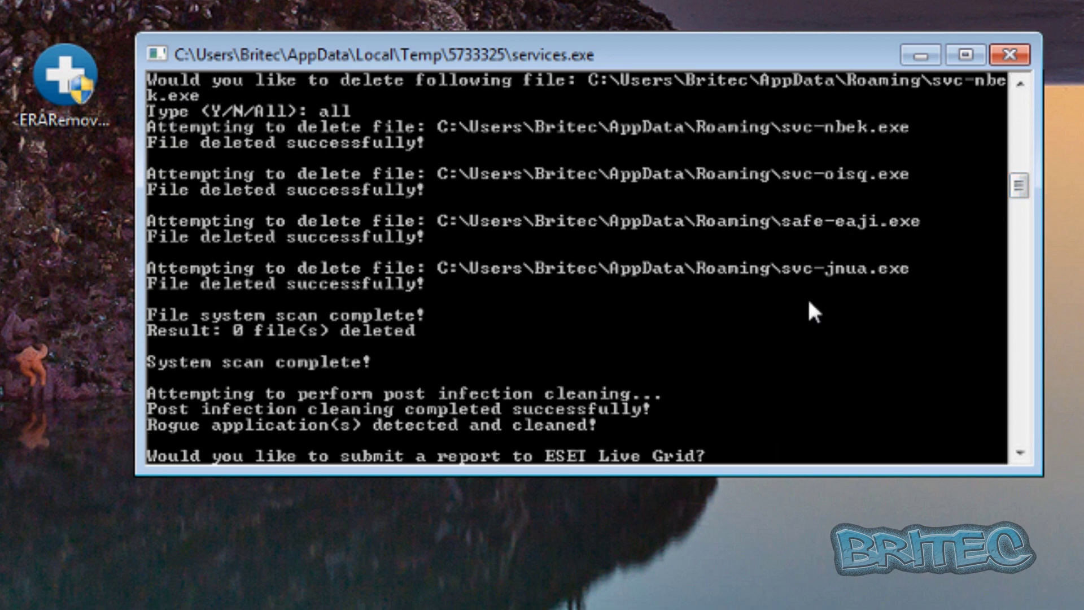
pyautogui.moveTo(1018, 186); pyautogui.dragTo(1022, 198)
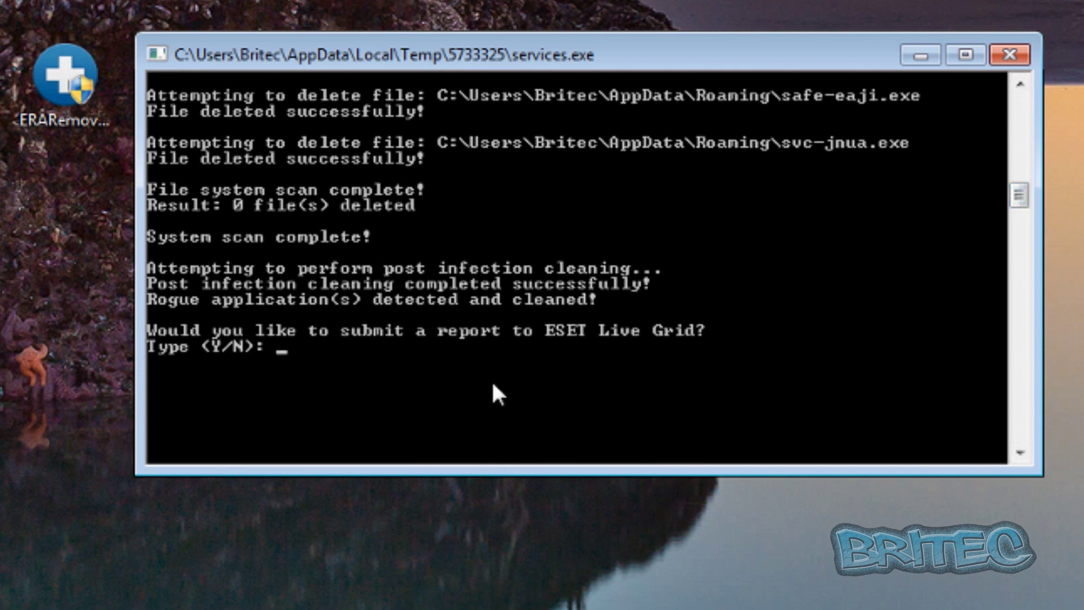
pyautogui.press('Return')
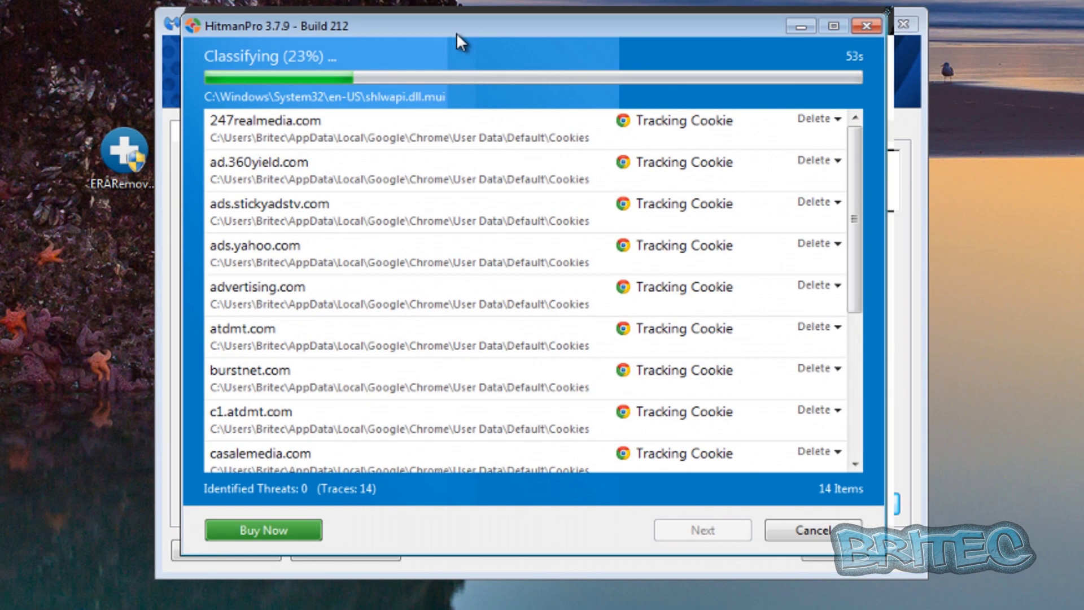
# Step: Minimize the running HitmanPro and Malwarebytes windows to reveal the ESET console
pyautogui.moveTo(456, 33); pyautogui.dragTo(457, 44)
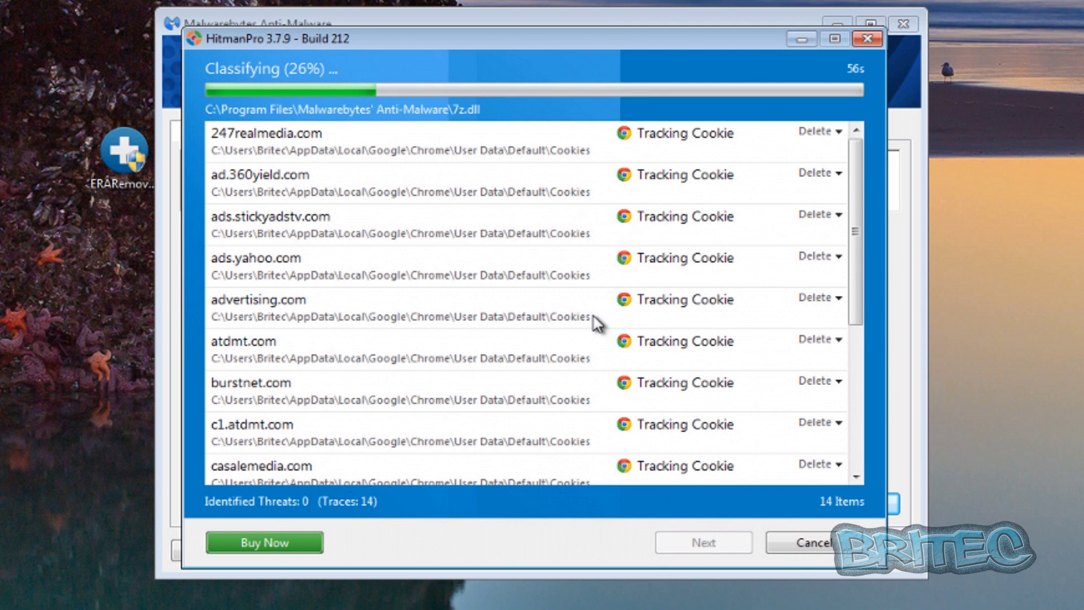
pyautogui.click(800, 39)
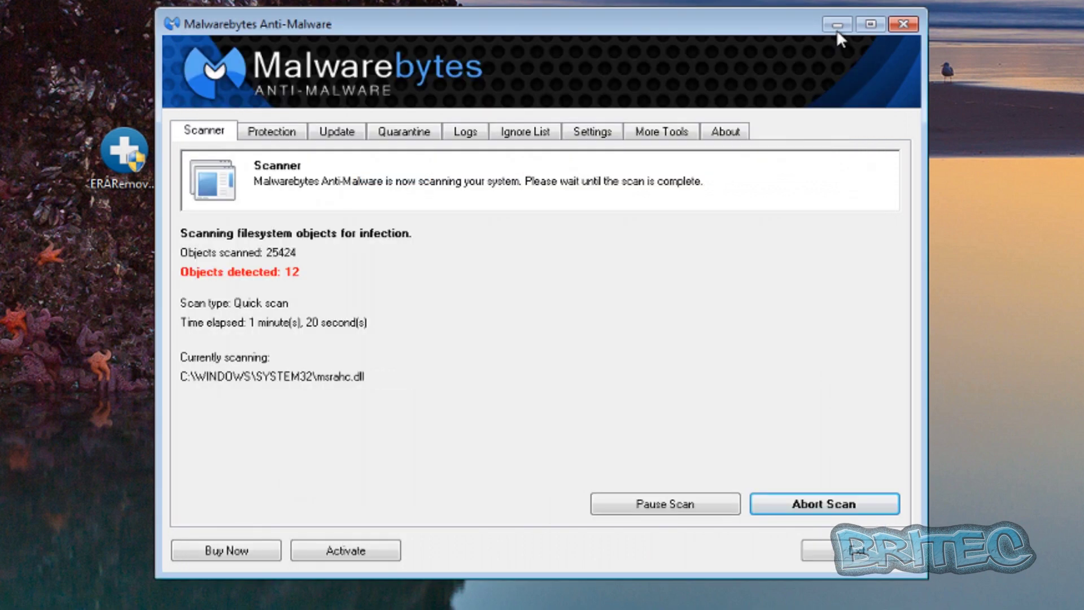
pyautogui.click(838, 28)
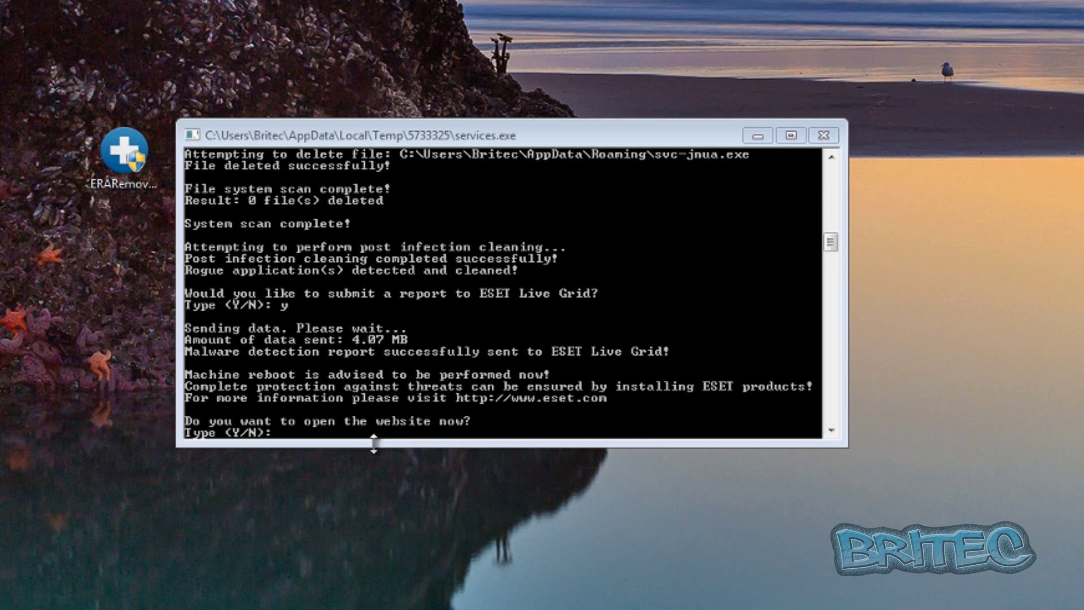
# Step: Answer 'n' to opening the ESET website and close the finished console
pyautogui.click(307, 423)
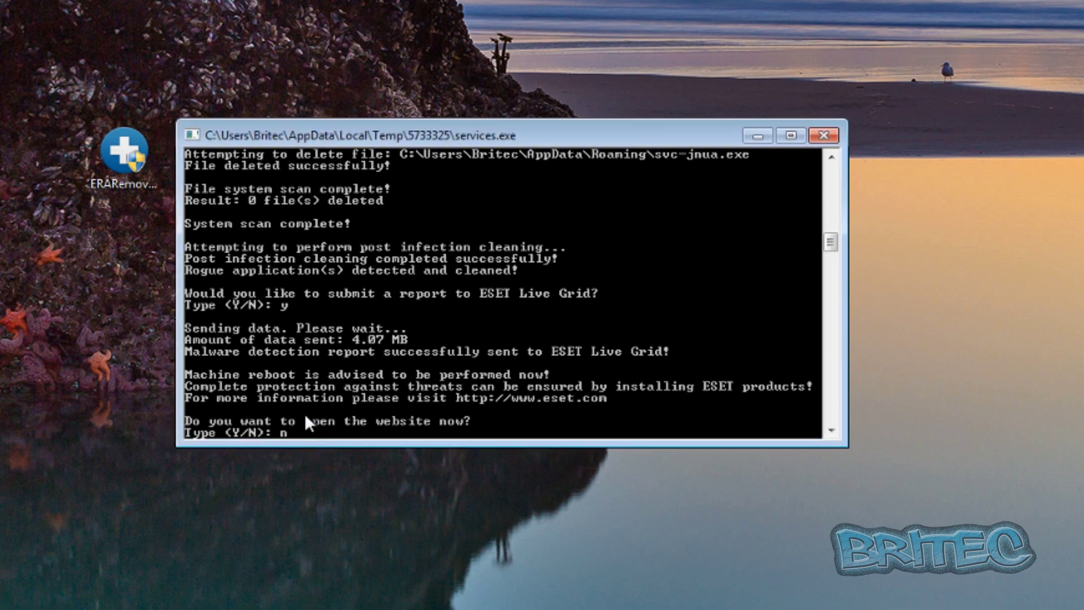
pyautogui.write('n')
pyautogui.press('Return')
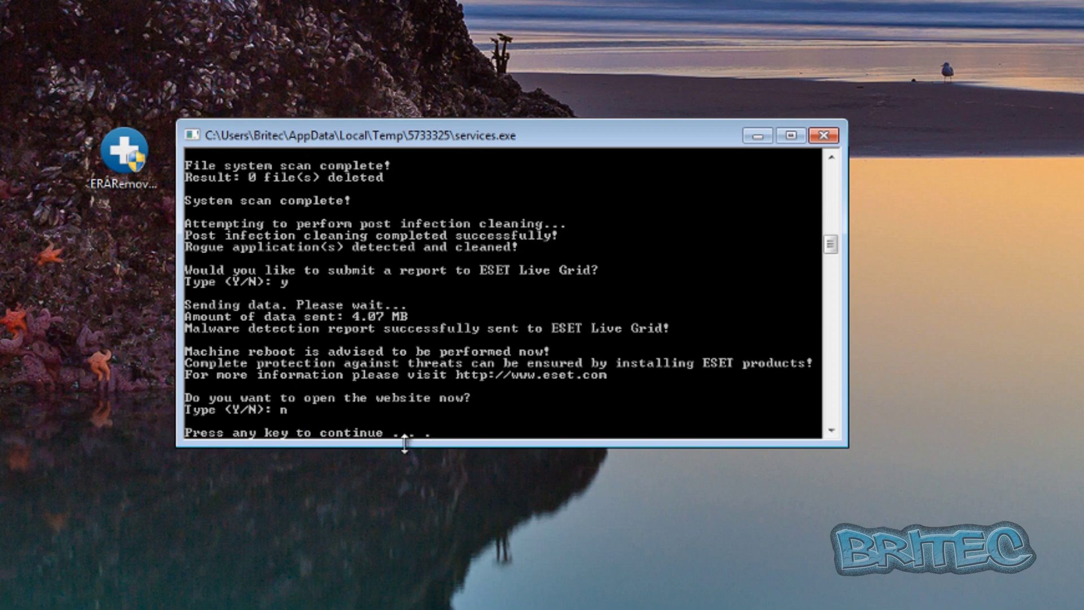
pyautogui.press('Return')
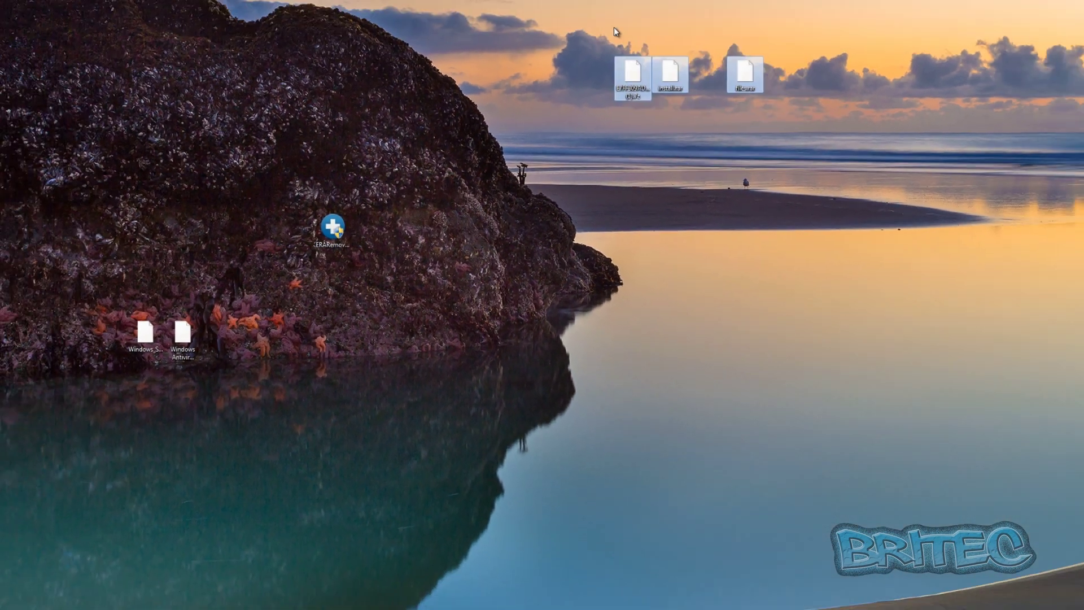
# Step: Delete the three selected leftover desktop files to the Recycle Bin
pyautogui.press('Delete')
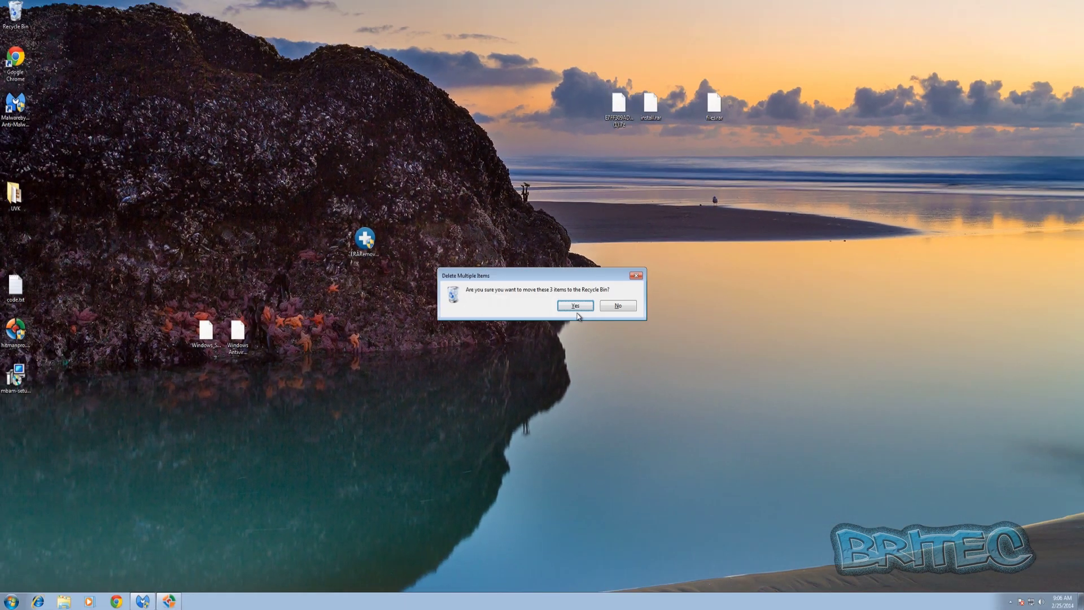
pyautogui.click(577, 306)
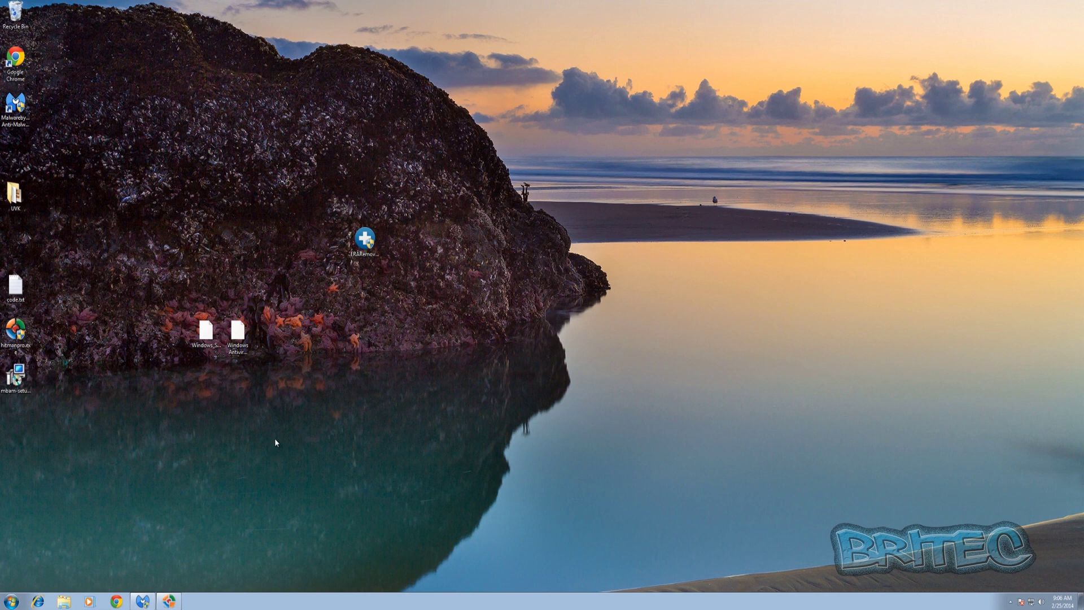
pyautogui.click(170, 599)
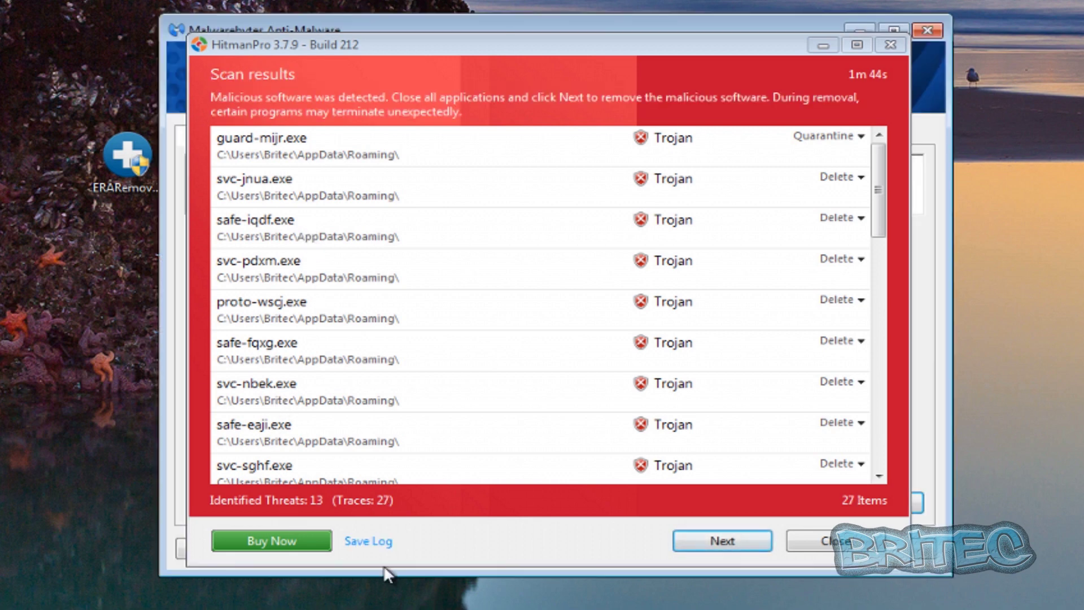
# Step: Activate HitmanPro's free one-time 30-day licence
pyautogui.click(723, 542)
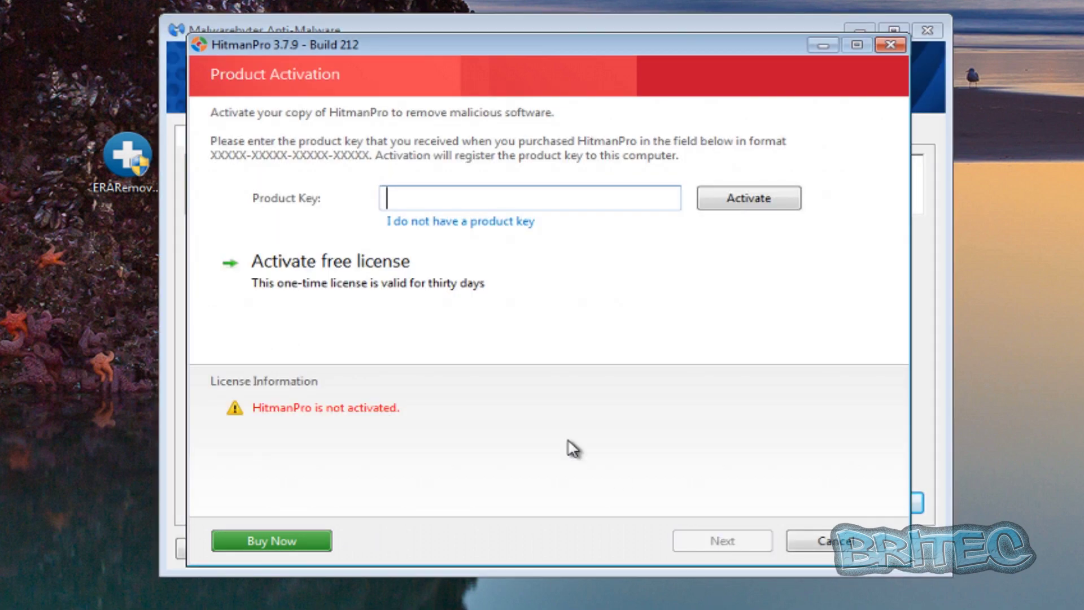
pyautogui.click(295, 302)
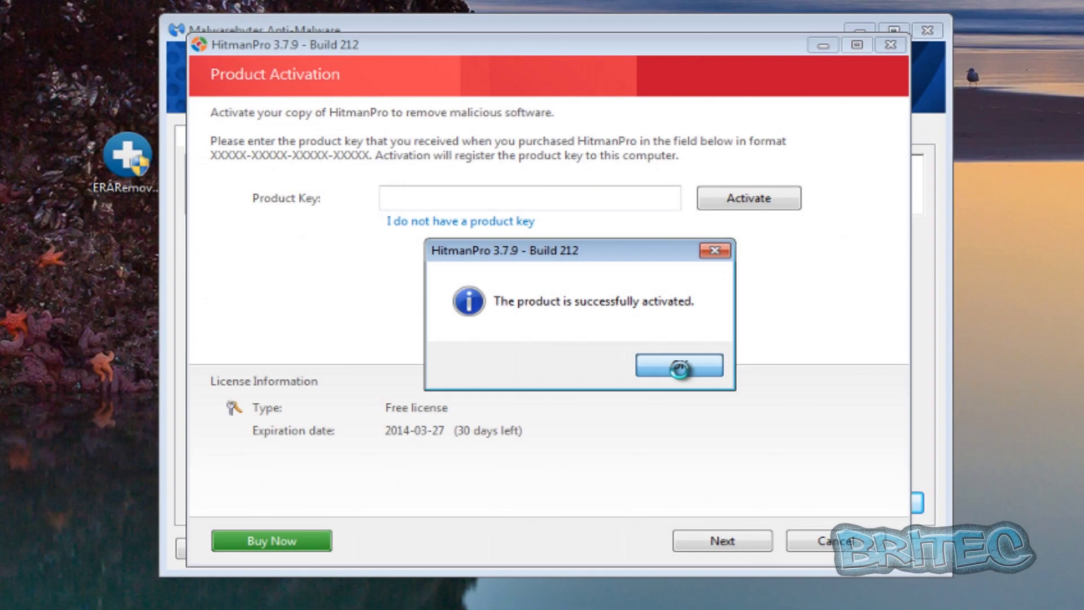
pyautogui.click(679, 367)
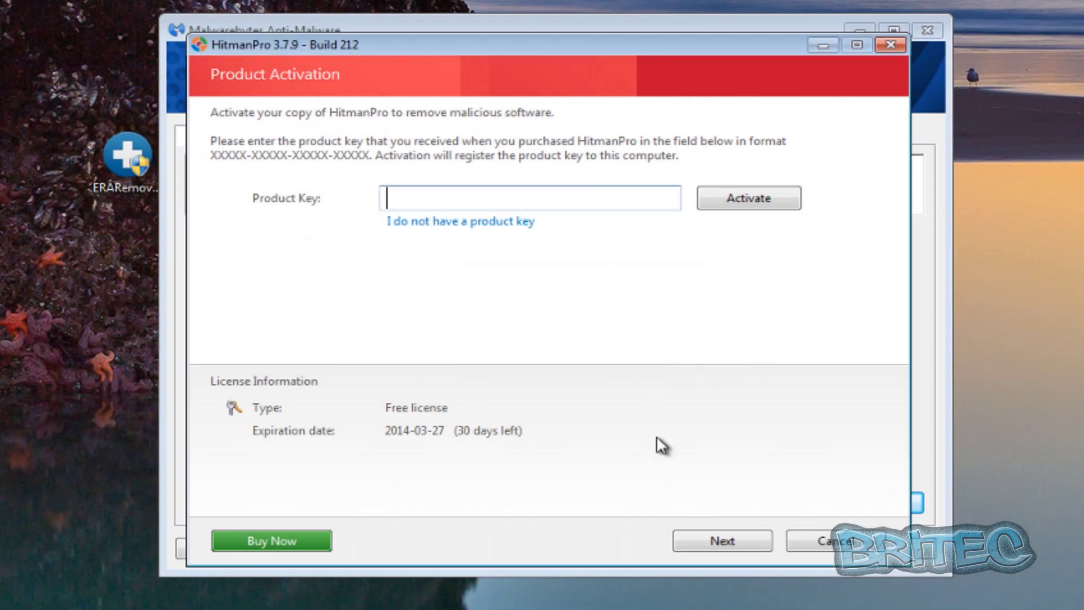
# Step: Remove the detected trojans, close HitmanPro, and answer No to restarting
pyautogui.click(730, 541)
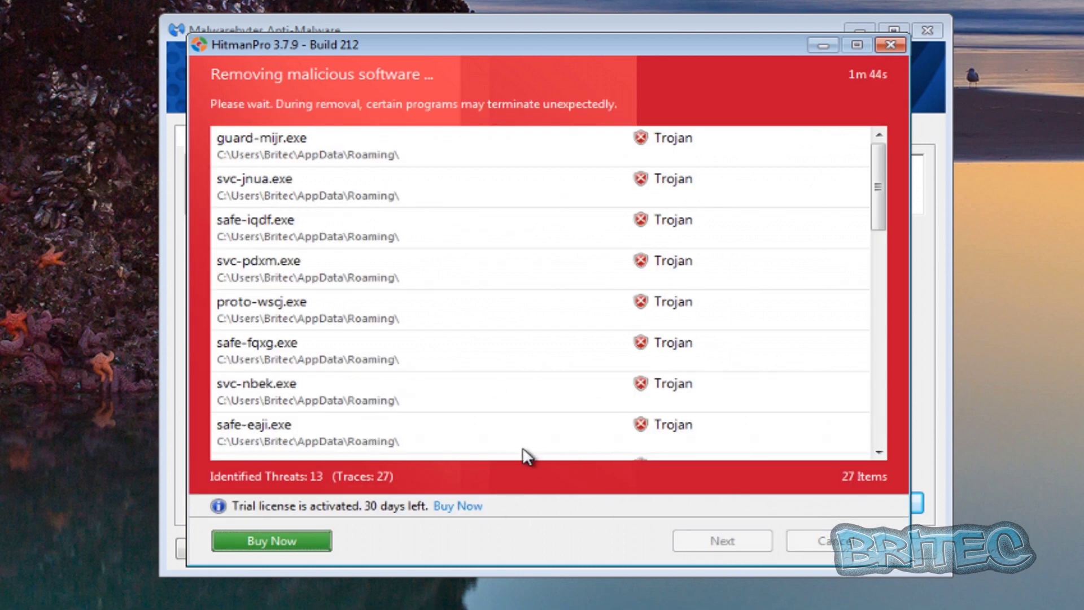
pyautogui.click(728, 542)
pyautogui.click(846, 541)
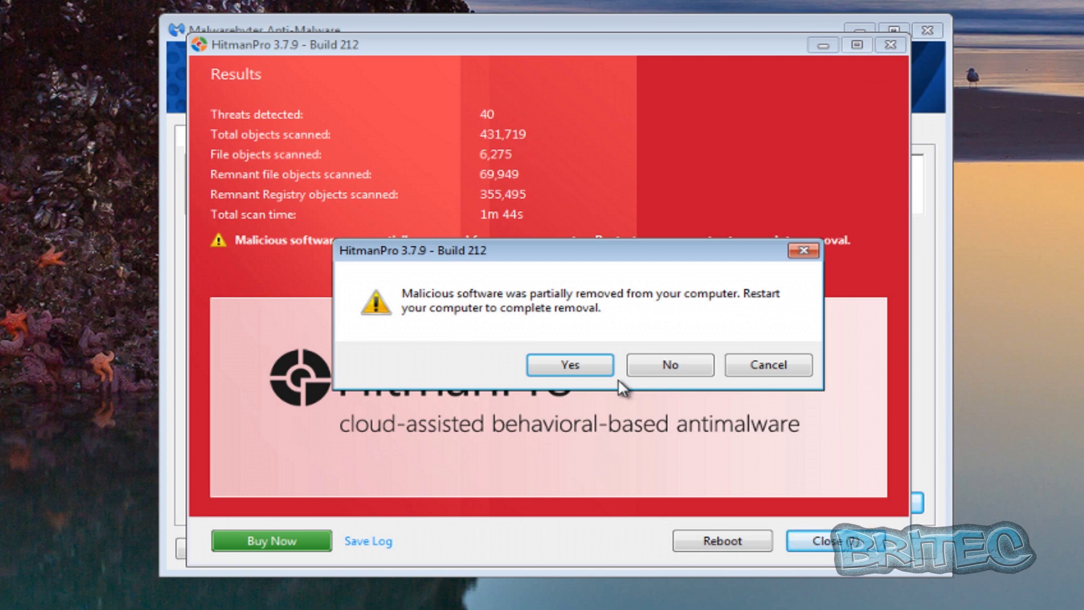
pyautogui.click(662, 368)
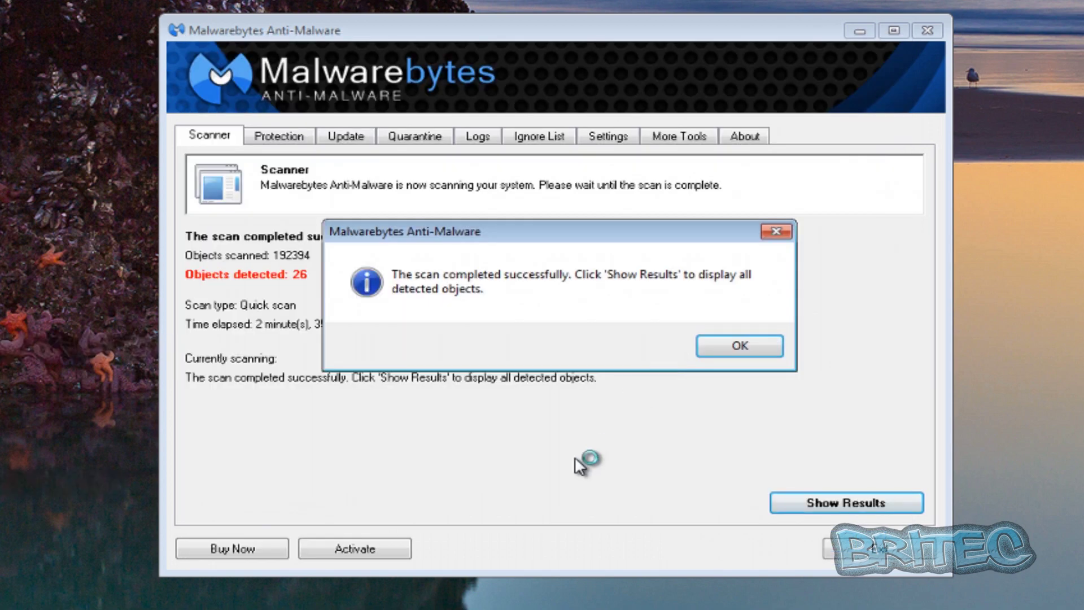
# Step: Show Malwarebytes' scan results, remove all 26 selected objects, and accept the restart
pyautogui.click(727, 345)
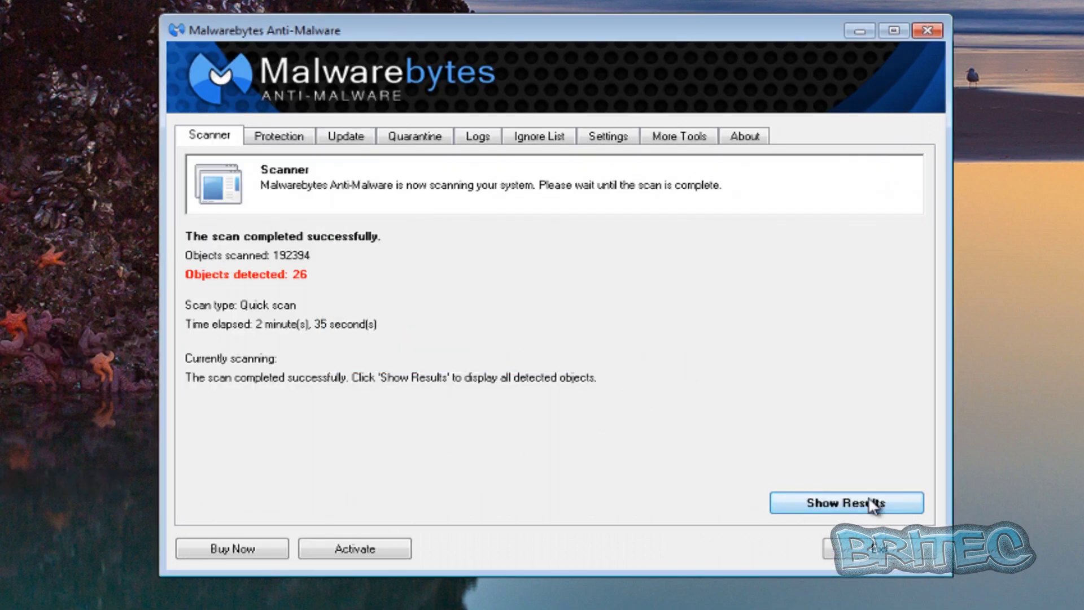
pyautogui.click(871, 504)
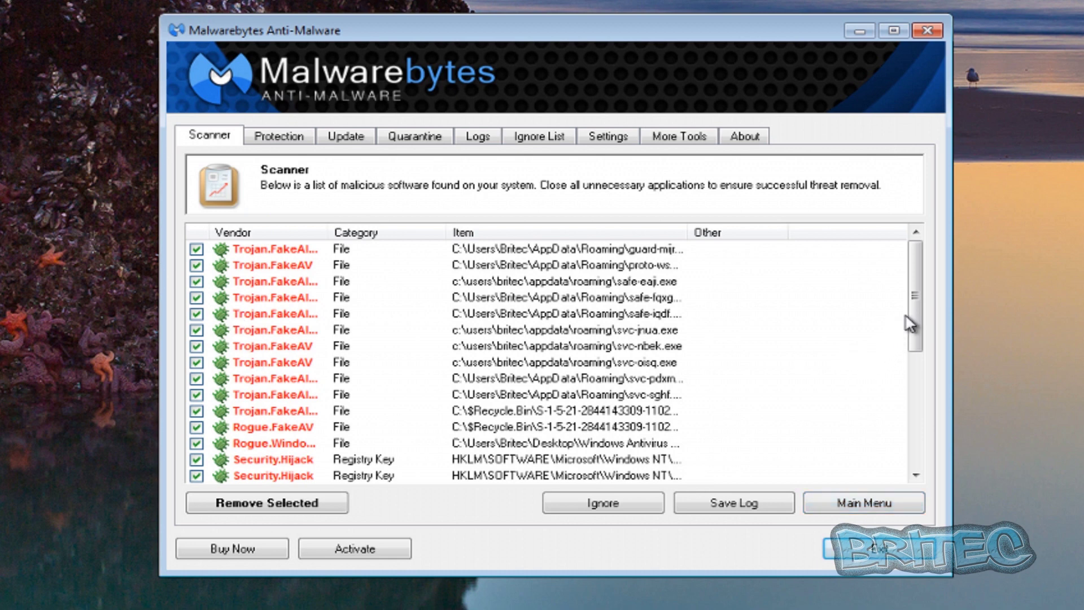
pyautogui.moveTo(918, 285); pyautogui.dragTo(900, 439)
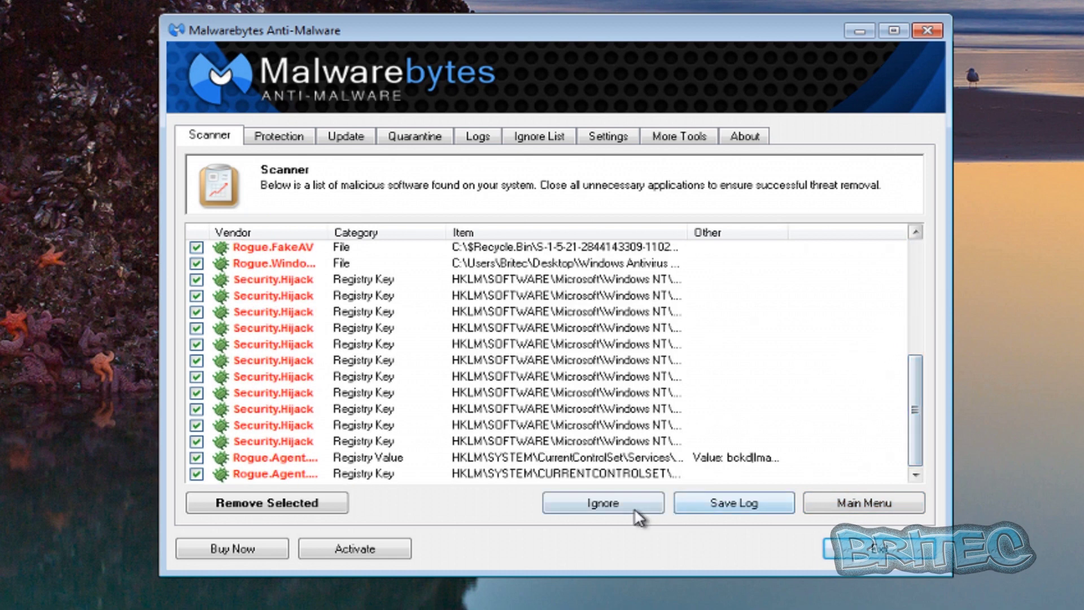
pyautogui.click(281, 503)
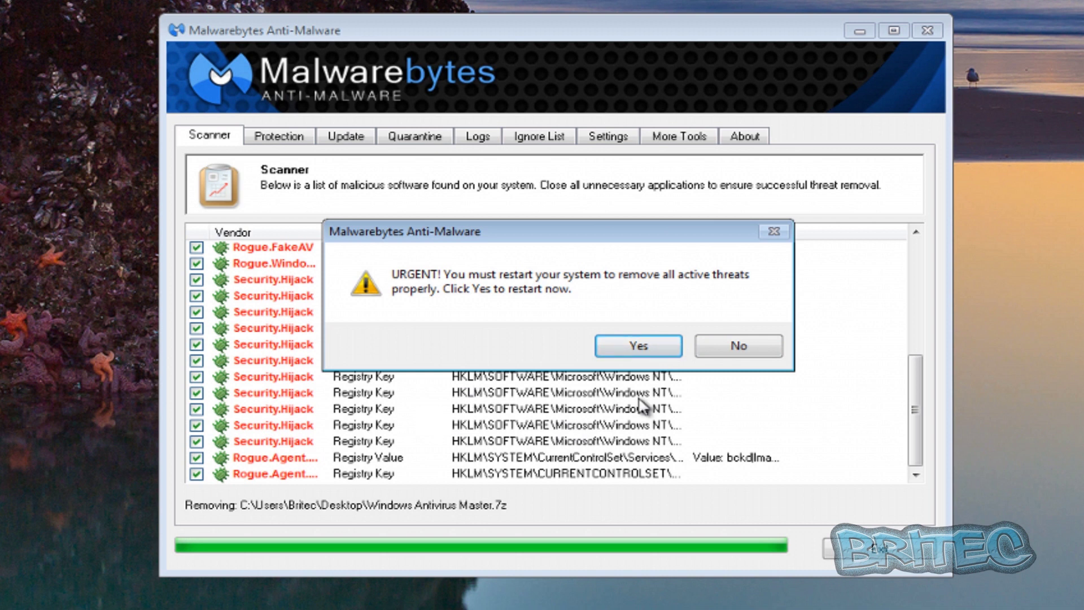
pyautogui.click(633, 351)
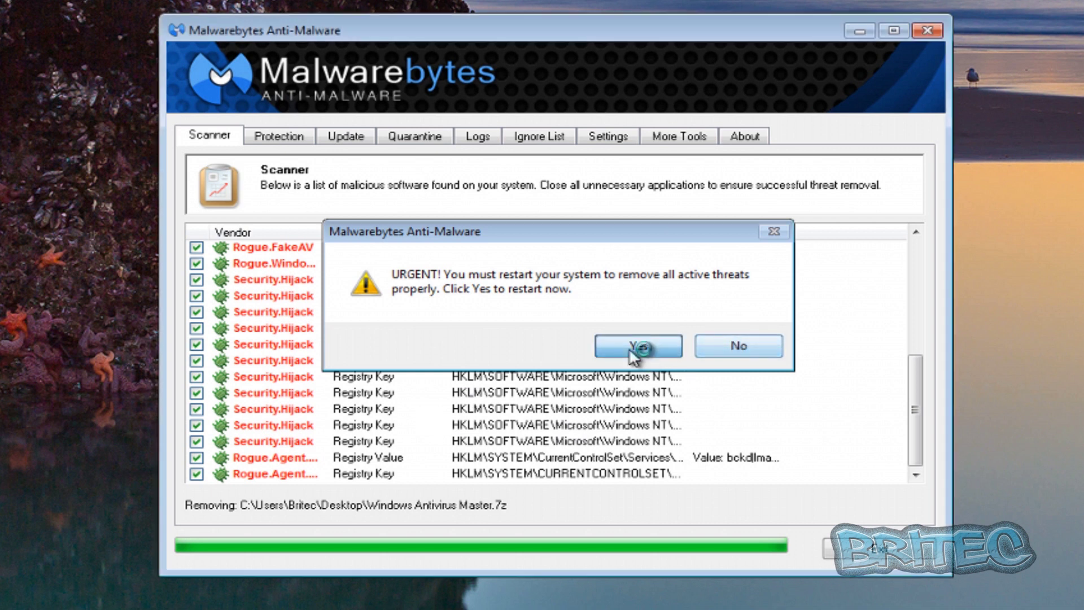